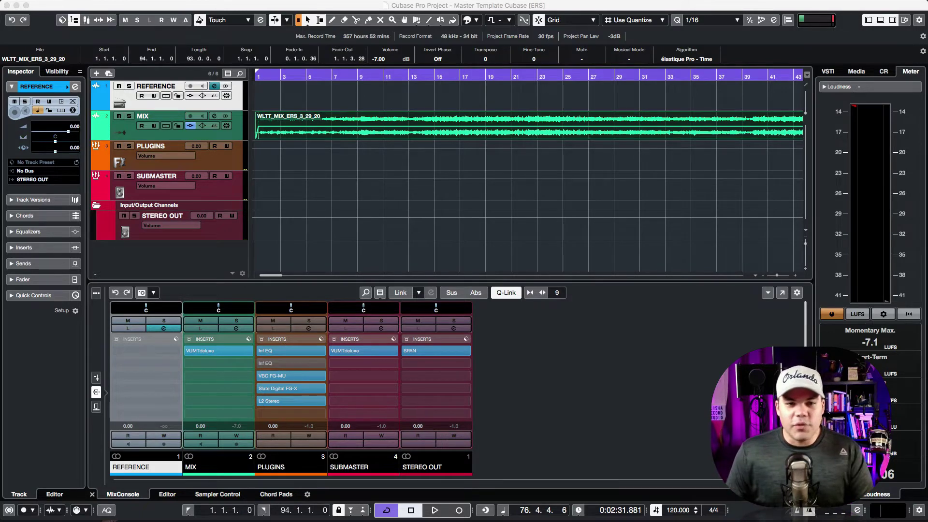
{"action": "key", "text": "Down"}
{"action": "key", "text": "Up"}
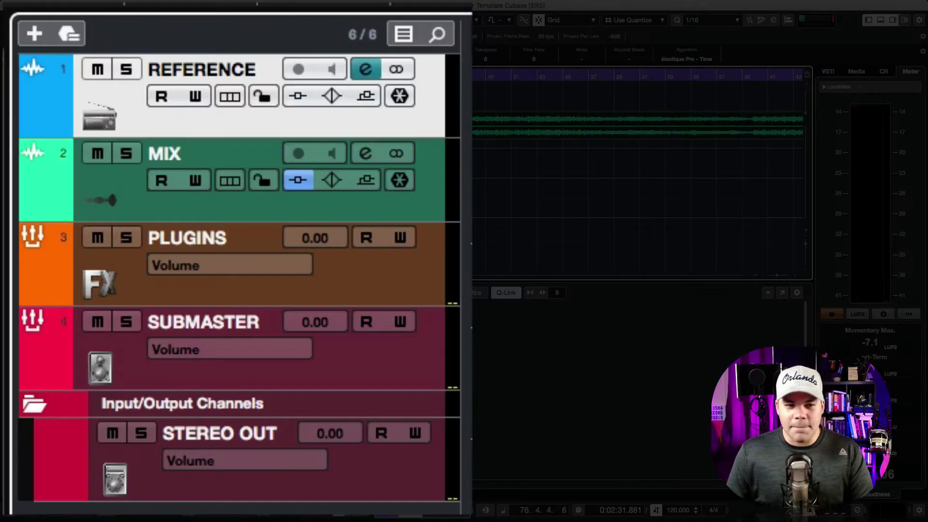
{"action": "key", "text": "Down"}
{"action": "key", "text": "Up"}
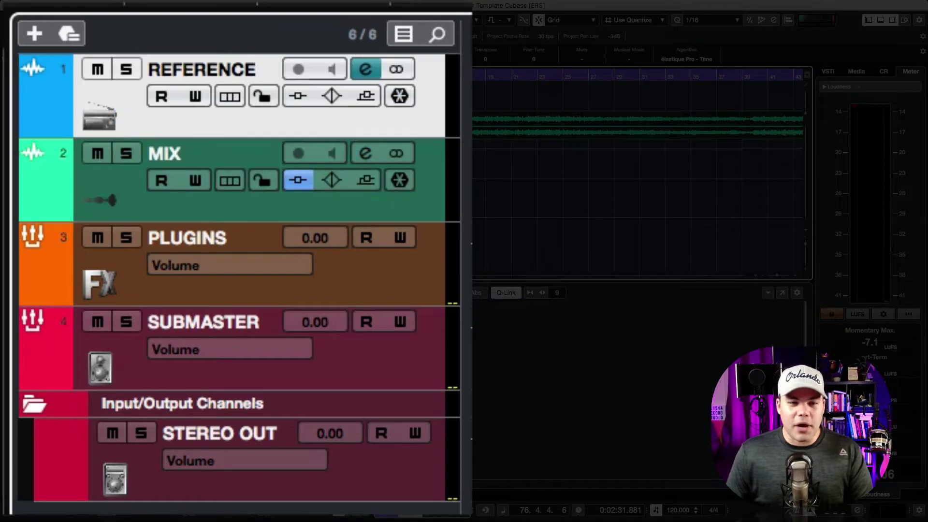
{"action": "key", "text": "Down"}
{"action": "key", "text": "Up"}
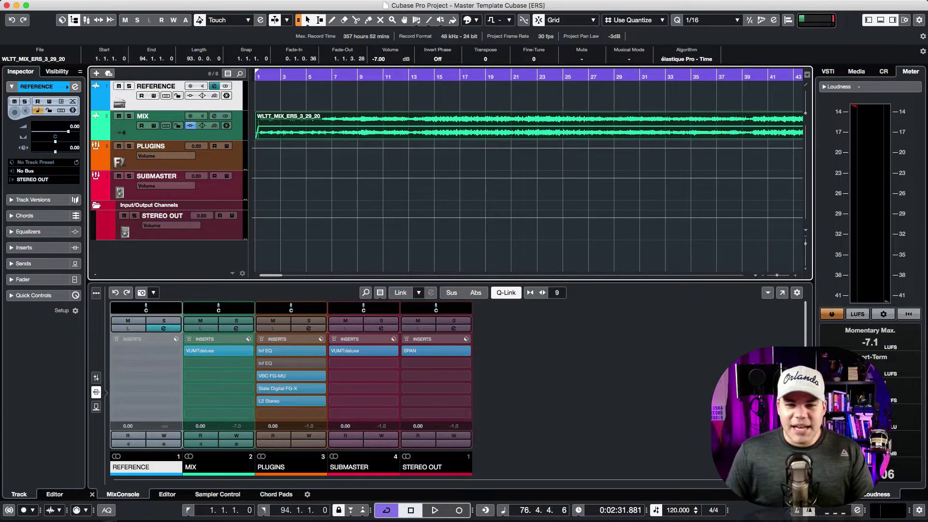
Enlarge the track rows and select the STEREO OUT channel, followed by the MIX track.
{"action": "key", "text": "shift+h"}
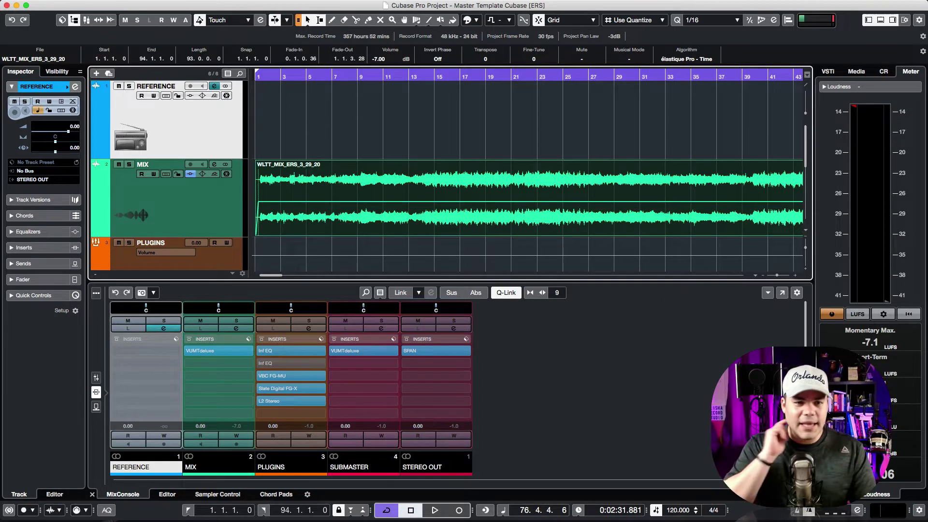
{"action": "left_click", "coordinate": [421, 467]}
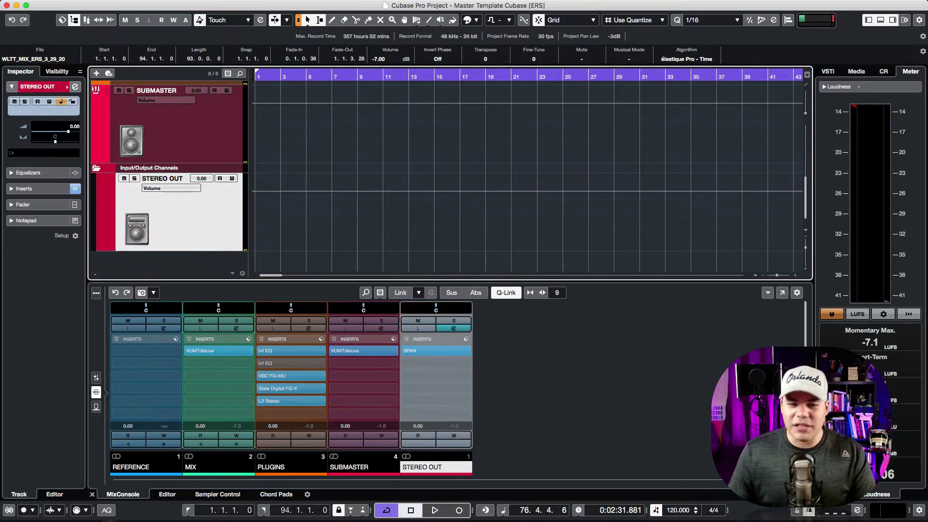
{"action": "left_click", "coordinate": [191, 466]}
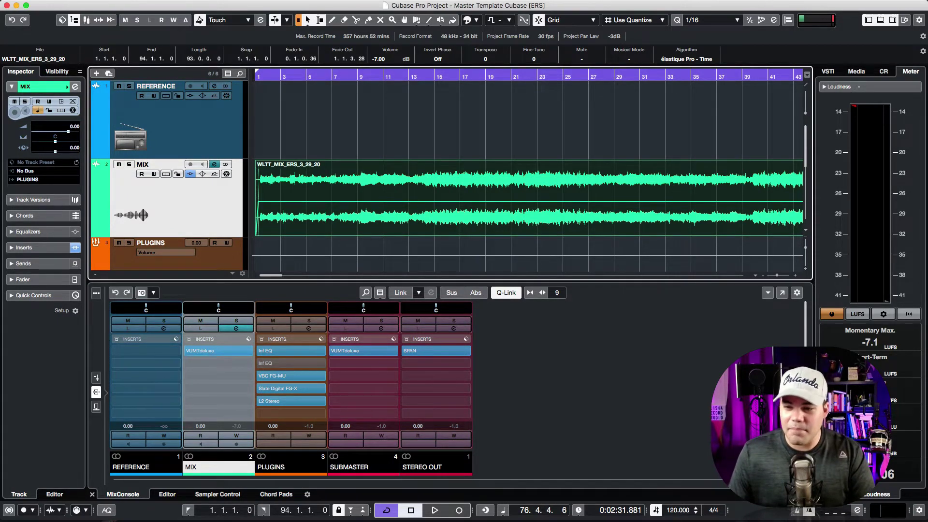
Zoom the timeline out to show the whole mix from bar 1, and select the WLTT_MIX_ERS_3_29_20 audio event.
{"action": "key", "text": "g"}
{"action": "key", "text": "g"}
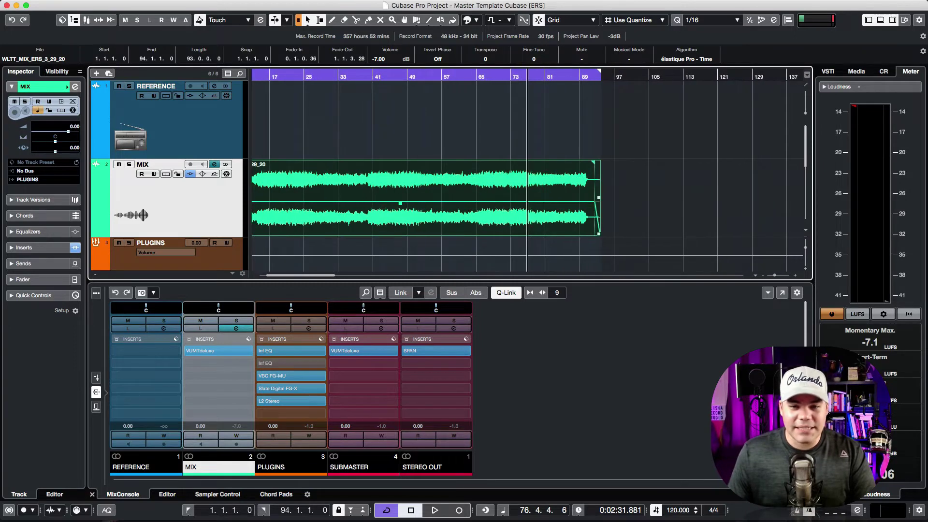
{"action": "scroll", "coordinate": [527, 169], "scroll_direction": "left", "scroll_amount": 3}
{"action": "left_click", "coordinate": [716, 198]}
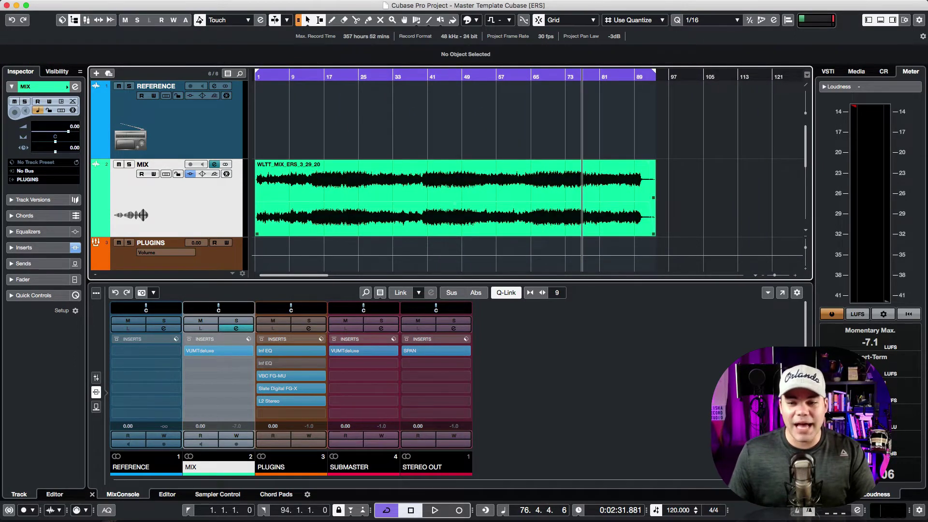
{"action": "left_click", "coordinate": [455, 195]}
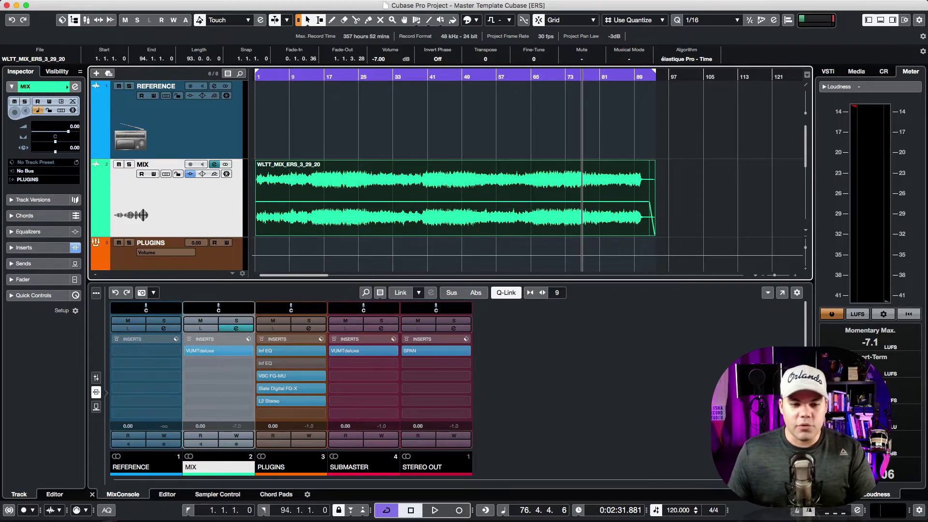
Bypass the Inf EQ, VBC FG-MU, Slate Digital FG-X and L2 Stereo inserts on the PLUGINS channel.
{"action": "left_click", "coordinate": [262, 351]}
{"action": "left_click", "coordinate": [261, 376]}
{"action": "left_click", "coordinate": [261, 388]}
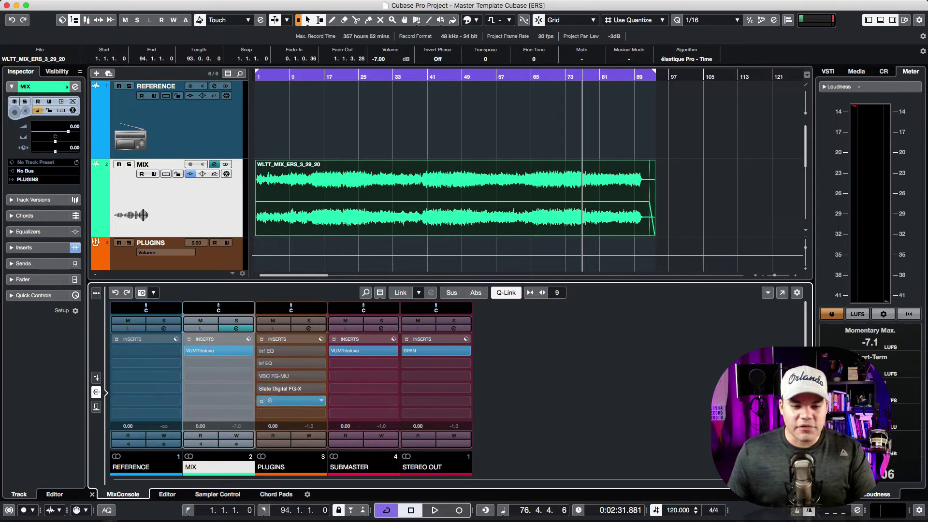
{"action": "left_click", "coordinate": [262, 401]}
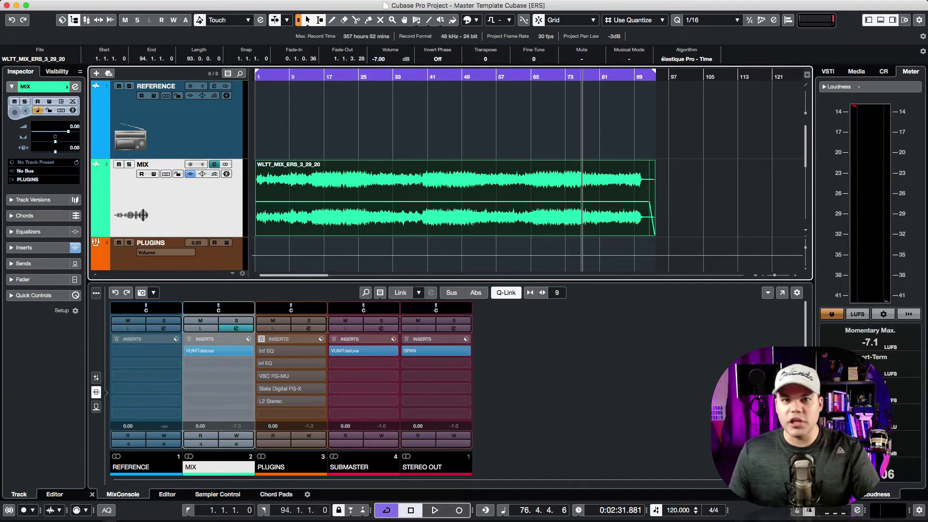
Select the PLUGINS track and reduce the height of the track rows.
{"action": "scroll", "coordinate": [454, 194], "scroll_direction": "down", "scroll_amount": 1}
{"action": "left_click", "coordinate": [454, 193]}
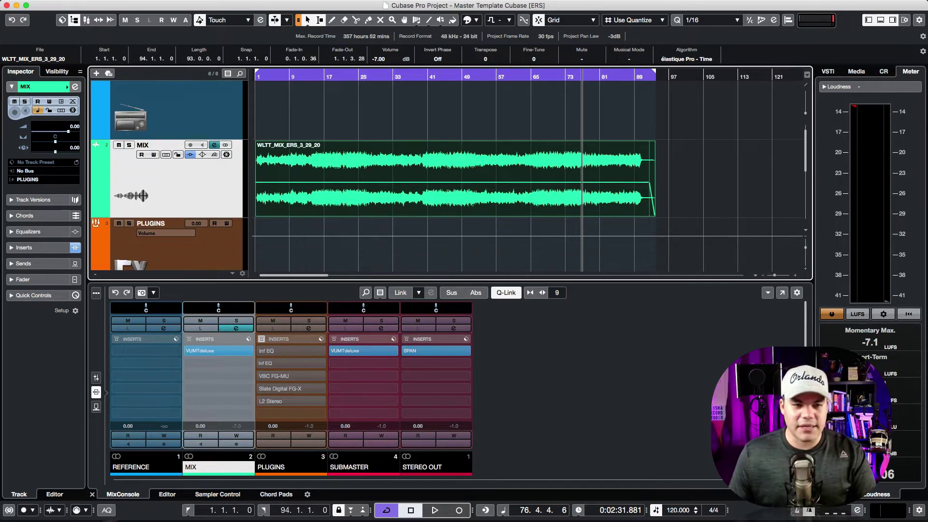
{"action": "scroll", "coordinate": [448, 176], "scroll_direction": "down", "scroll_amount": 3}
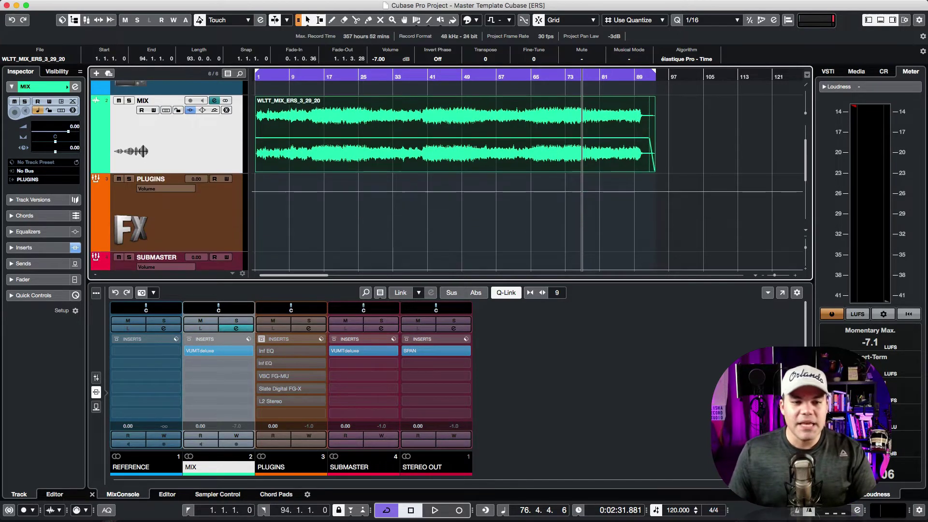
{"action": "key", "text": "Down"}
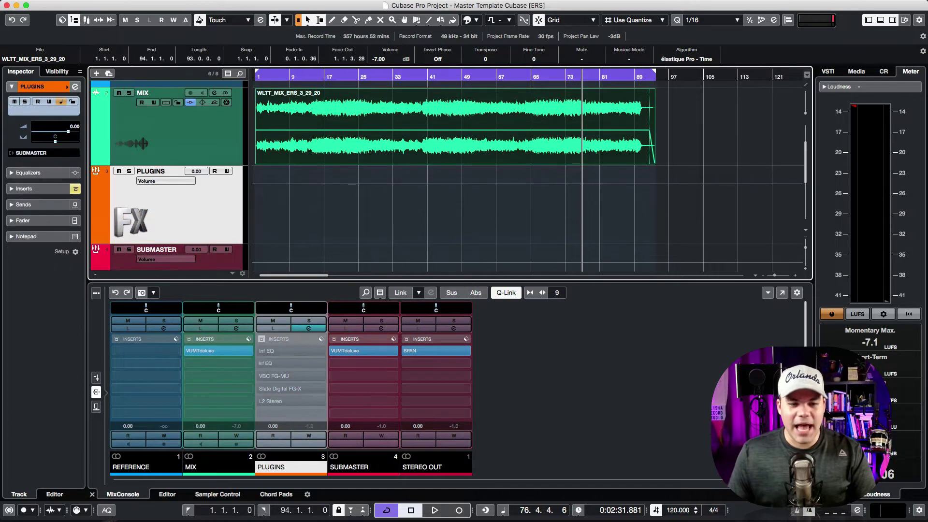
{"action": "key", "text": "shift+g"}
Step through the SUBMASTER, PLUGINS and MIX tracks to review the template's layout.
{"action": "key", "text": "Down"}
{"action": "key", "text": "Up"}
{"action": "key", "text": "Down"}
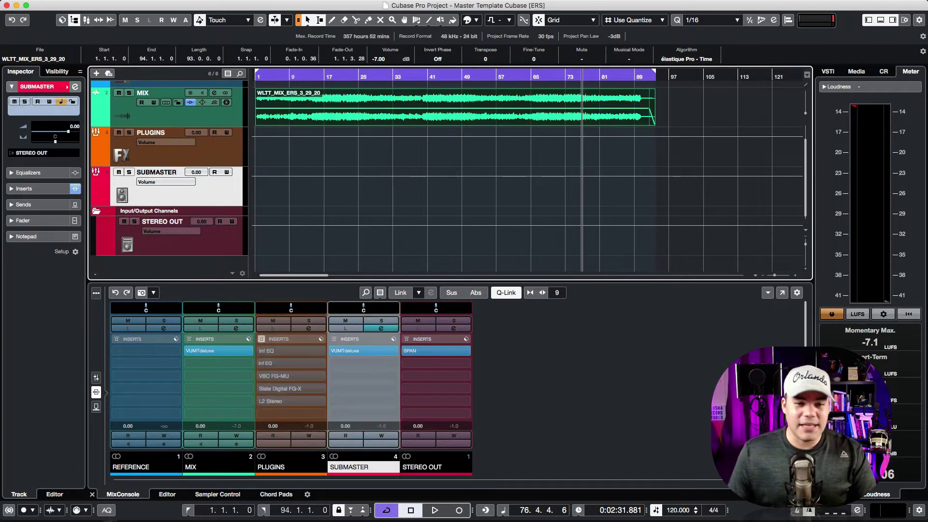
{"action": "key", "text": "Up"}
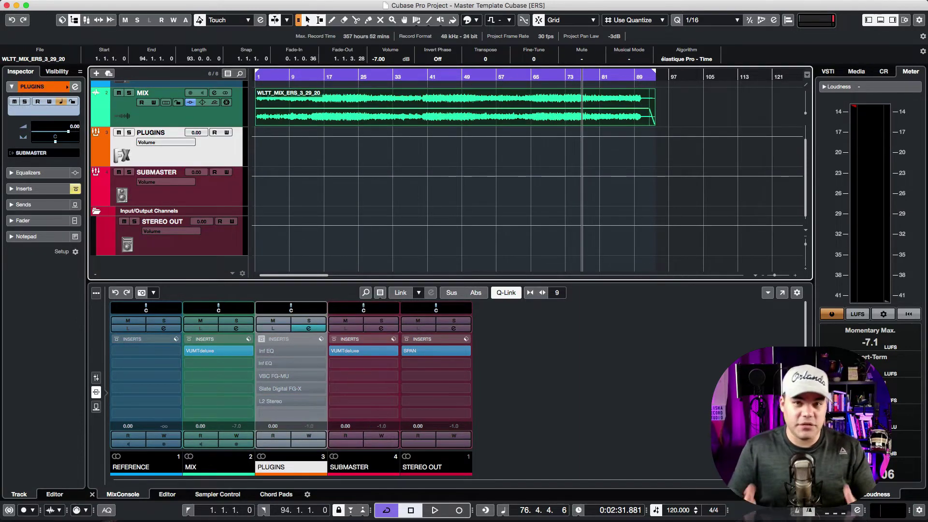
{"action": "key", "text": "Up"}
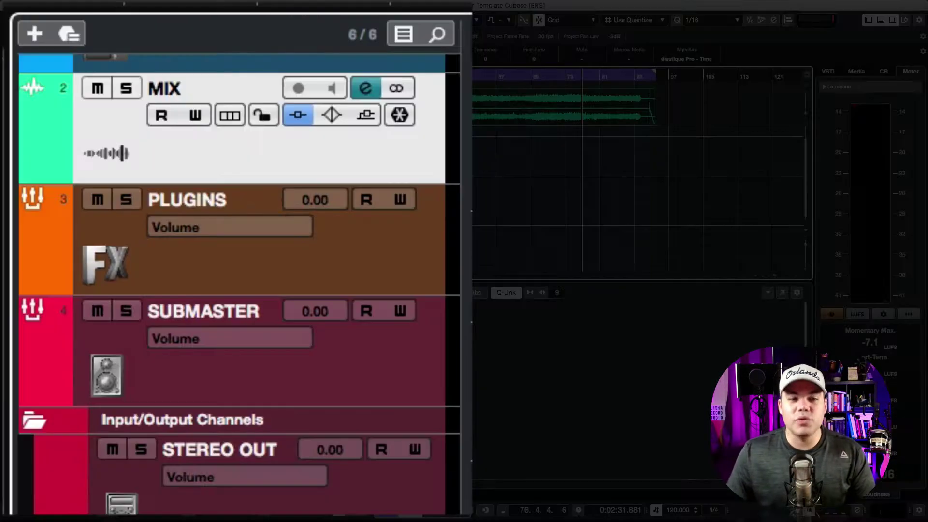
{"action": "key", "text": "Down"}
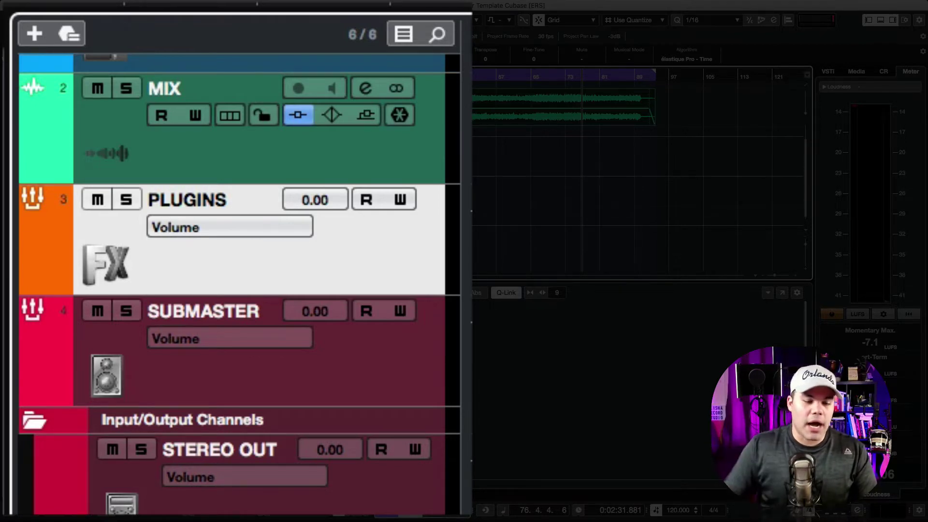
Trace the mix's signal path by selecting MIX, PLUGINS, SUBMASTER and STEREO OUT in turn.
{"action": "left_click", "coordinate": [366, 89]}
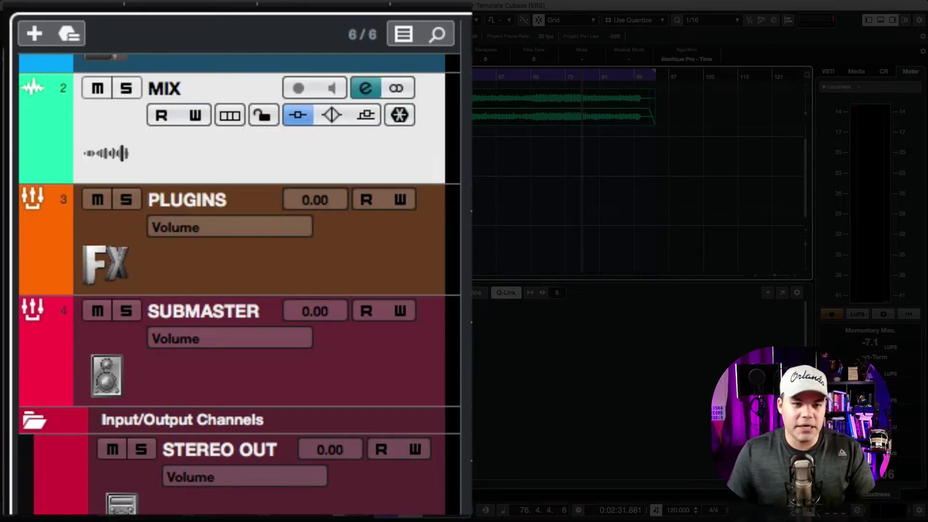
{"action": "left_click", "coordinate": [242, 256]}
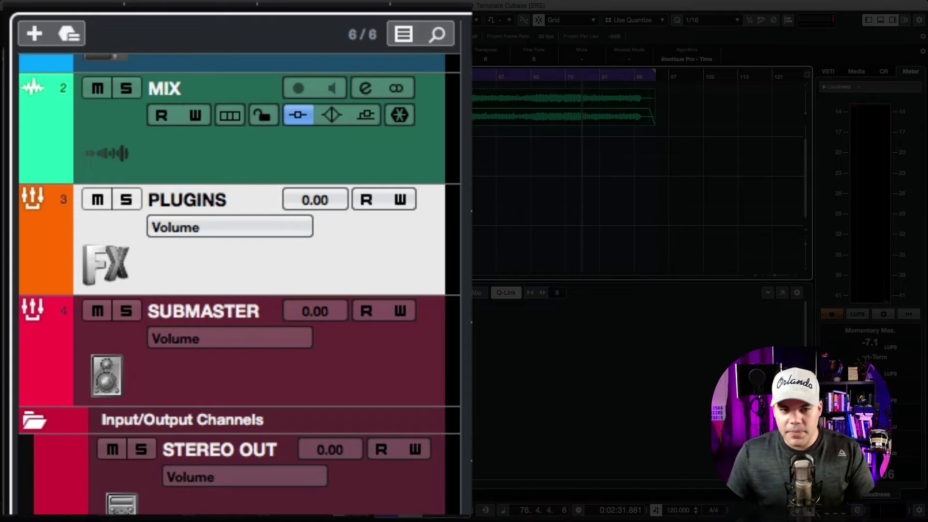
{"action": "left_click", "coordinate": [241, 372]}
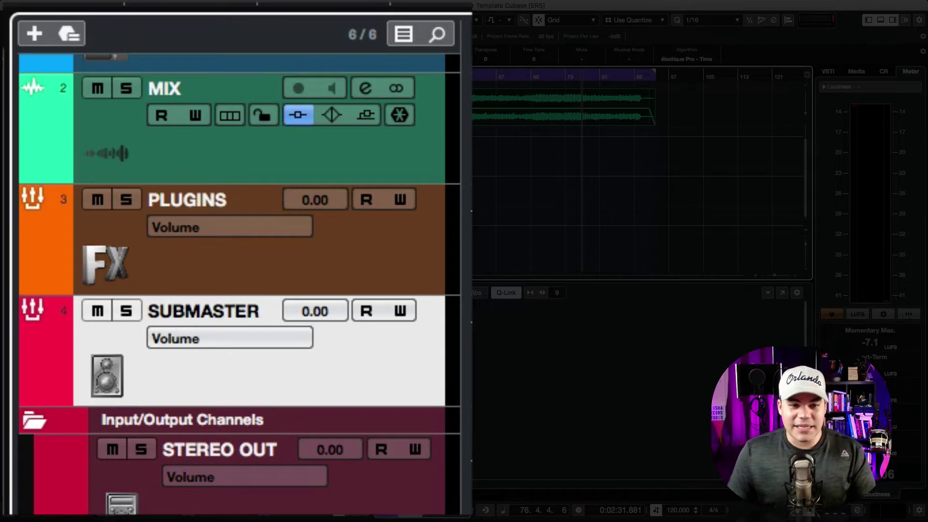
{"action": "left_click", "coordinate": [242, 498]}
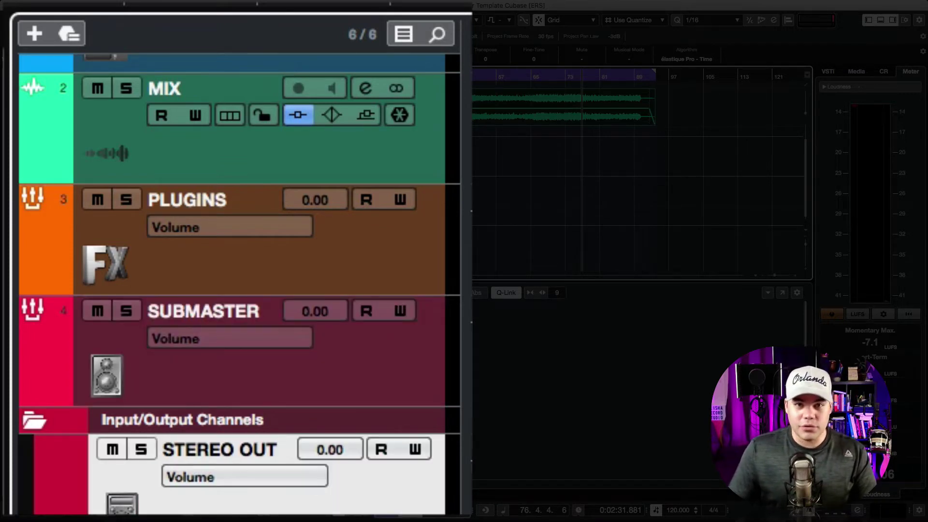
Compare the direct route from REFERENCE to STEREO OUT with the mix route through PLUGINS and SUBMASTER by selecting each track in order.
{"action": "left_click", "coordinate": [242, 121]}
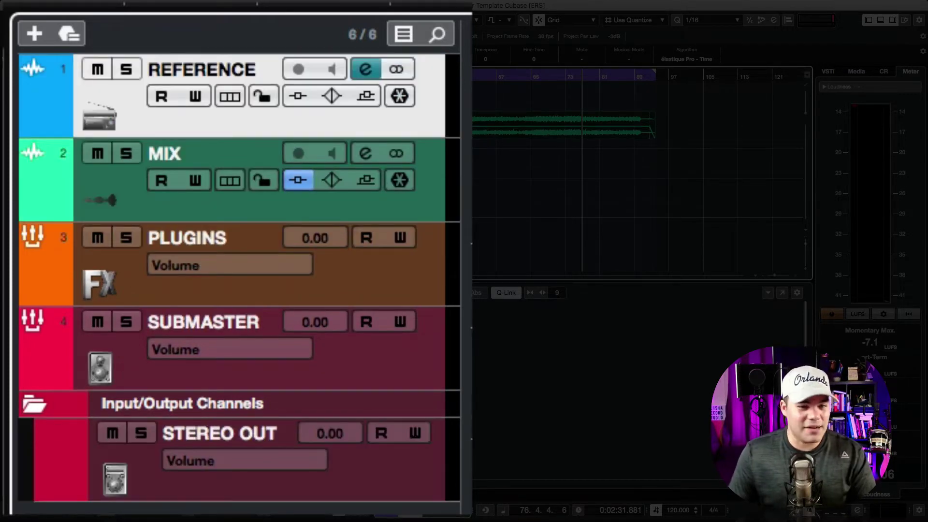
{"action": "left_click", "coordinate": [377, 483]}
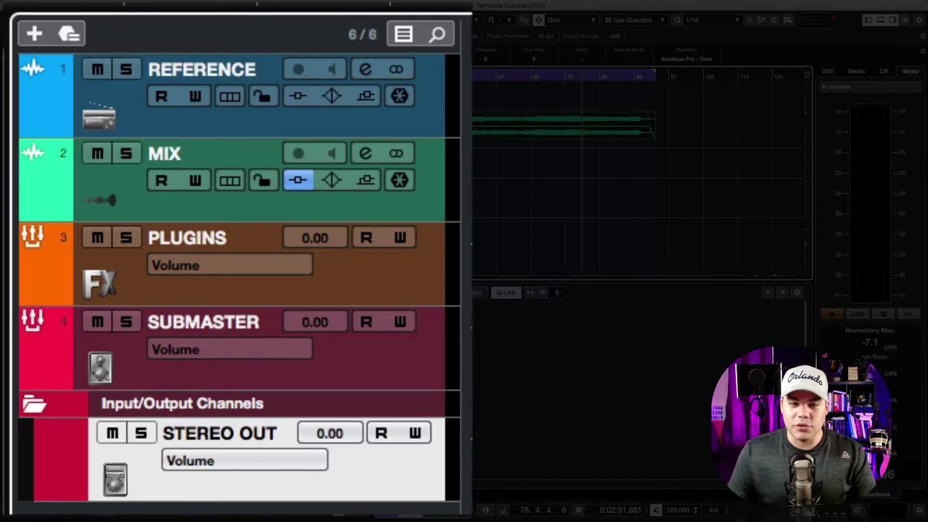
{"action": "left_click", "coordinate": [241, 208]}
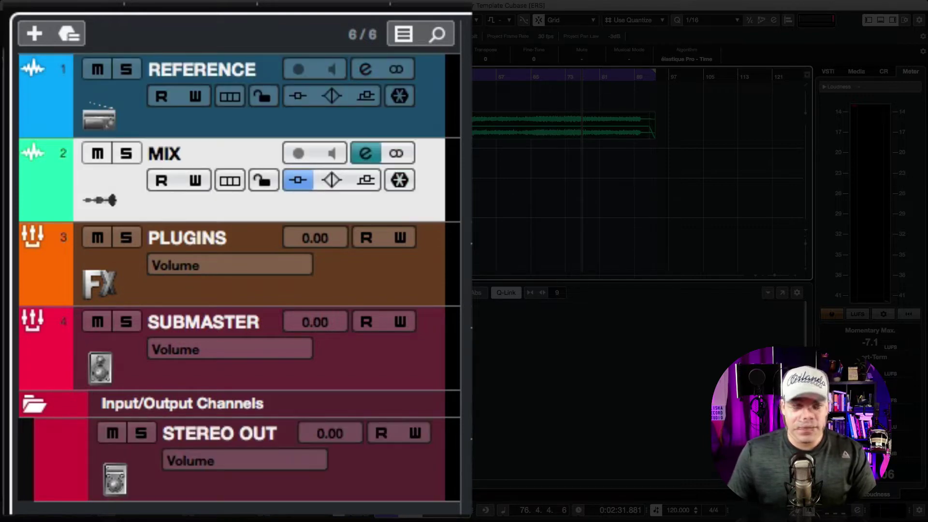
{"action": "left_click", "coordinate": [242, 290]}
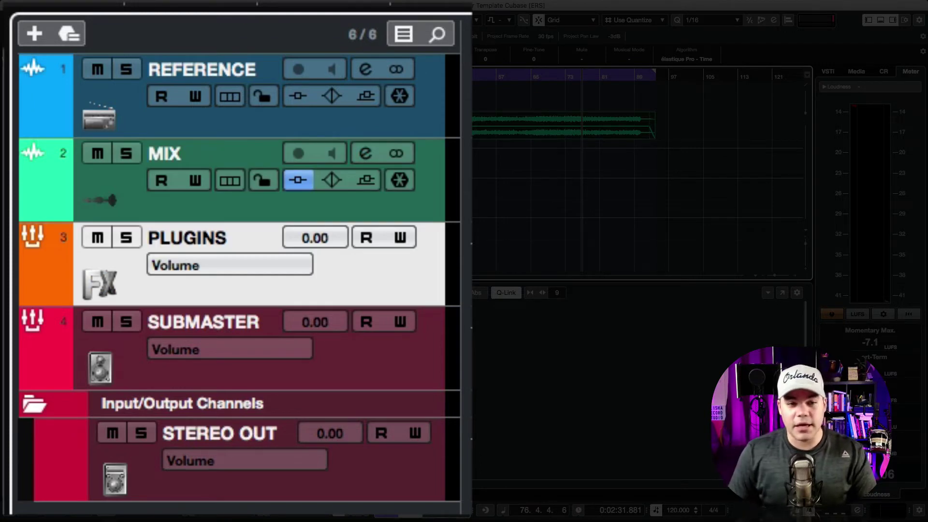
{"action": "left_click", "coordinate": [377, 367]}
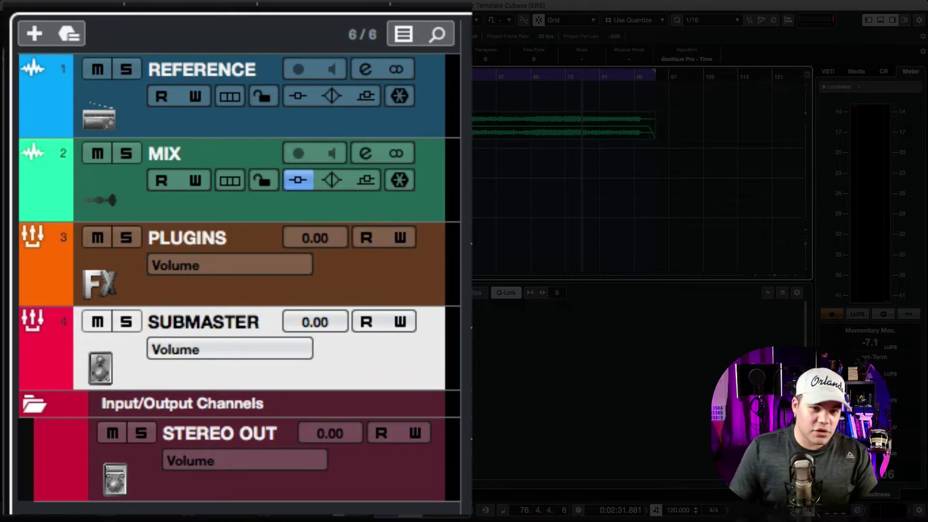
{"action": "left_click", "coordinate": [377, 479]}
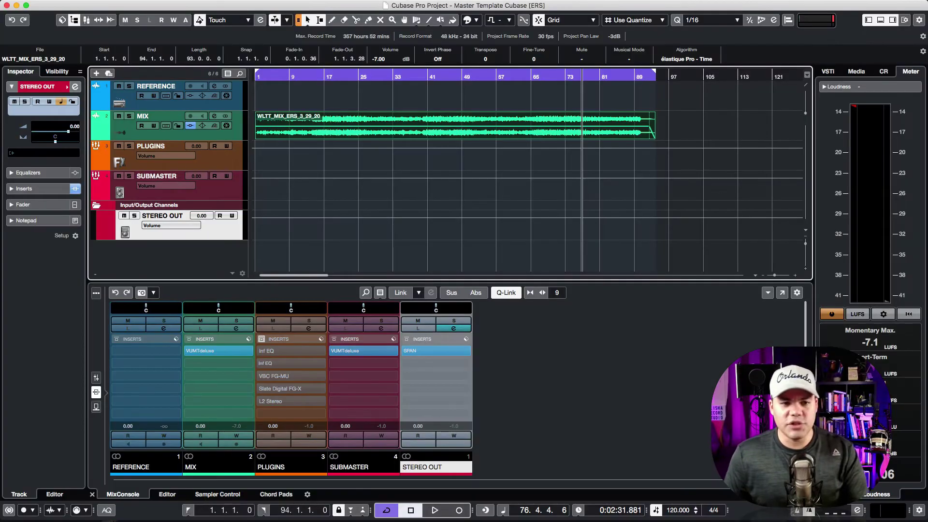
Open the VUMTdeluxe insert on the MIX channel and place its window above the mixer's insert slots.
{"action": "left_click", "coordinate": [217, 351]}
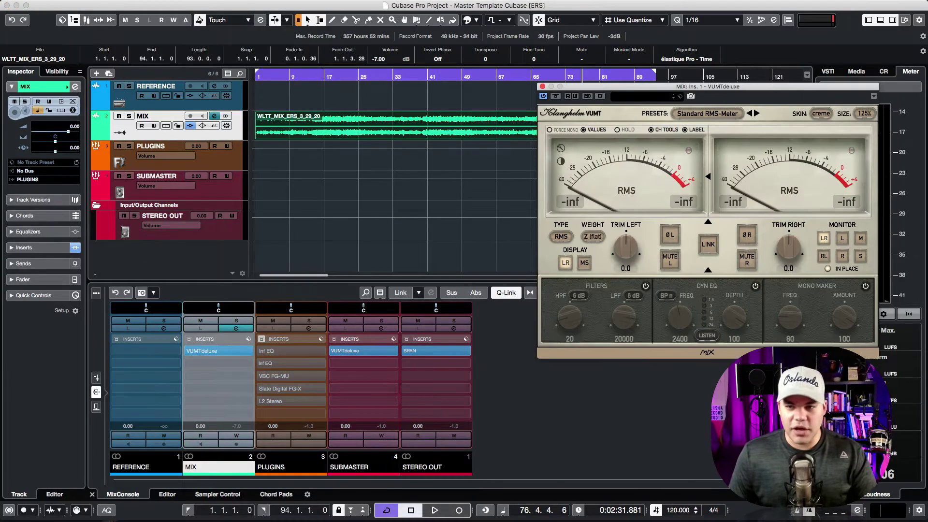
{"action": "left_click_drag", "start_coordinate": [706, 87], "coordinate": [304, 61]}
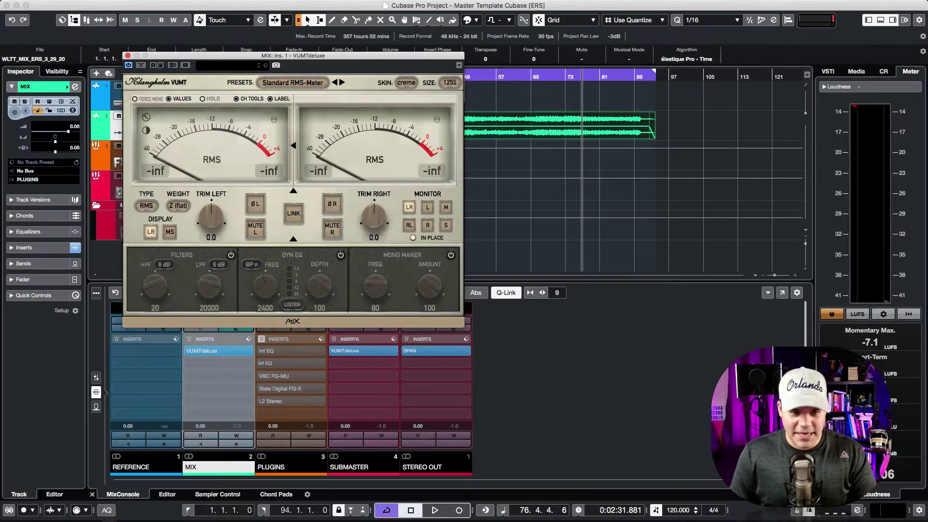
{"action": "left_click_drag", "start_coordinate": [290, 55], "coordinate": [371, 43]}
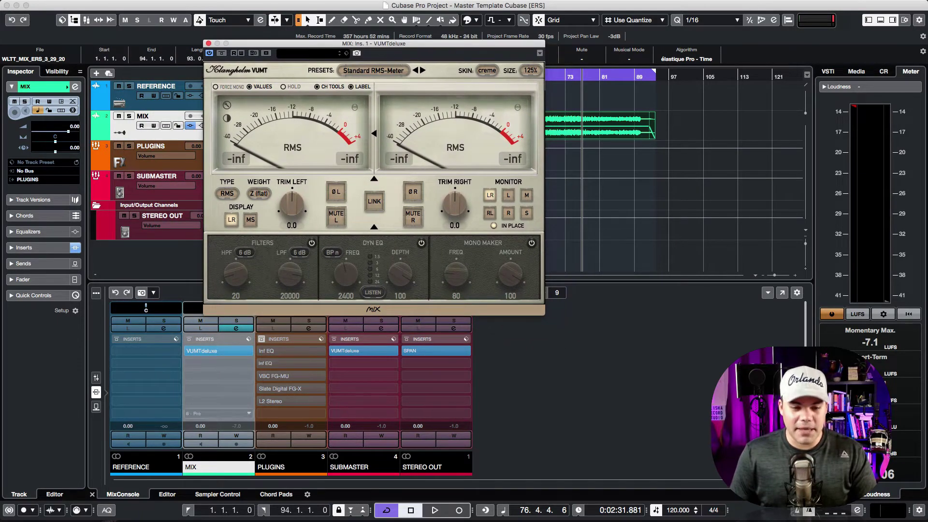
{"action": "left_click_drag", "start_coordinate": [371, 43], "coordinate": [278, 46]}
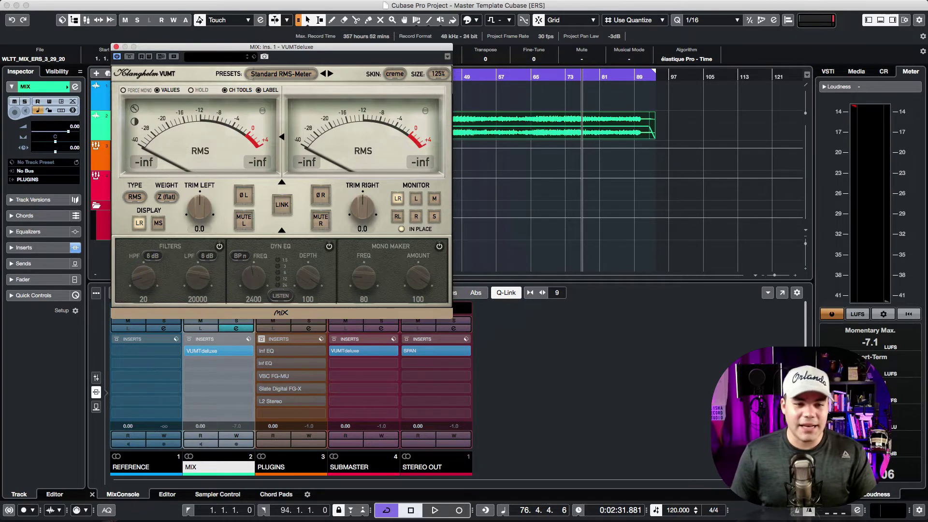
Switch the VUMTdeluxe meter on the MIX channel through the VU, DIN, BBC, EBU and Nordic types, ending on RMS.
{"action": "left_click", "coordinate": [134, 196]}
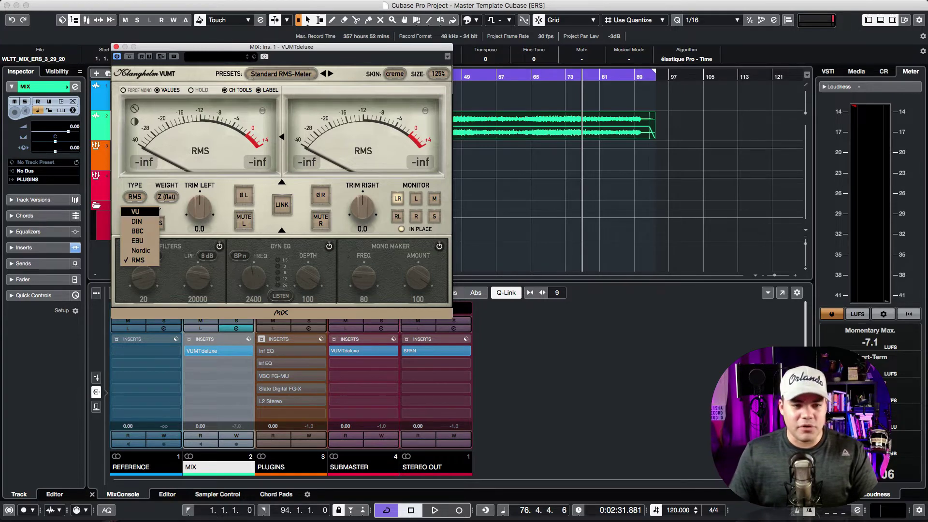
{"action": "left_click", "coordinate": [135, 212]}
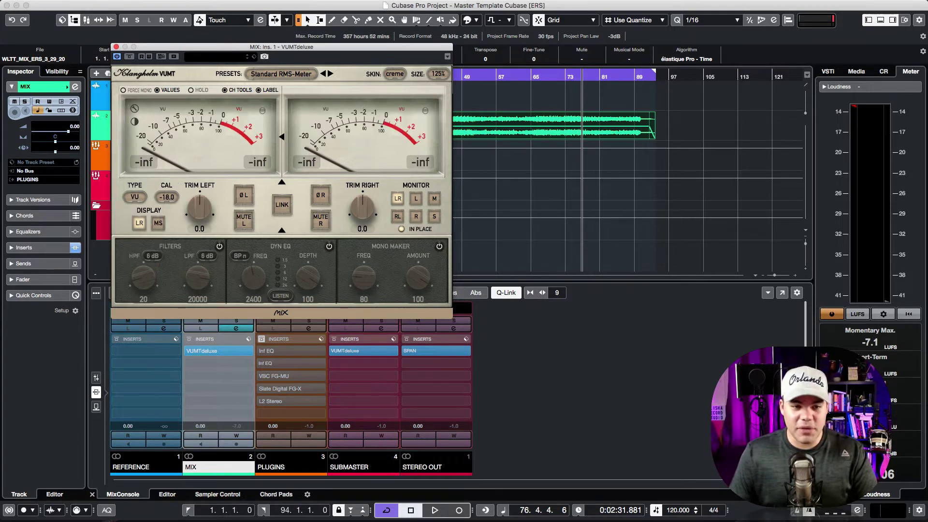
{"action": "left_click", "coordinate": [134, 197]}
{"action": "left_click", "coordinate": [136, 221]}
{"action": "left_click", "coordinate": [135, 197]}
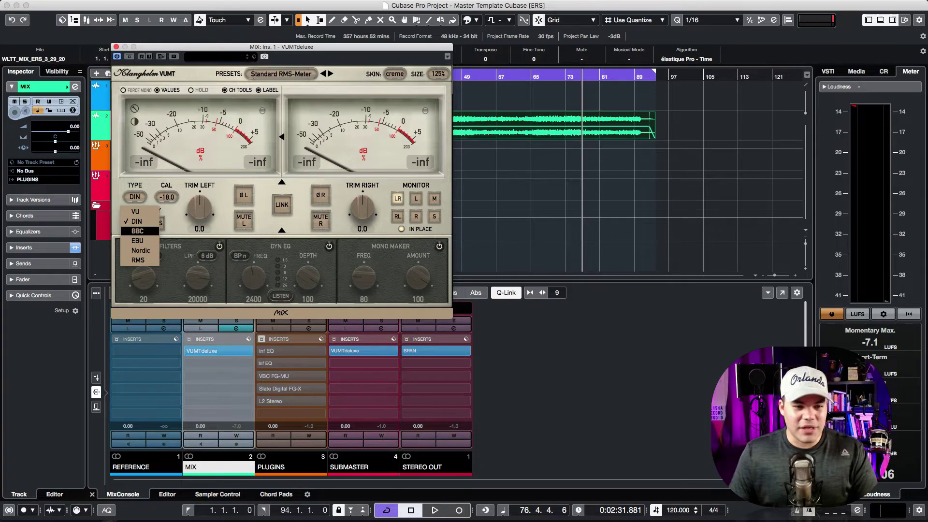
{"action": "left_click", "coordinate": [138, 231]}
{"action": "left_click", "coordinate": [135, 196]}
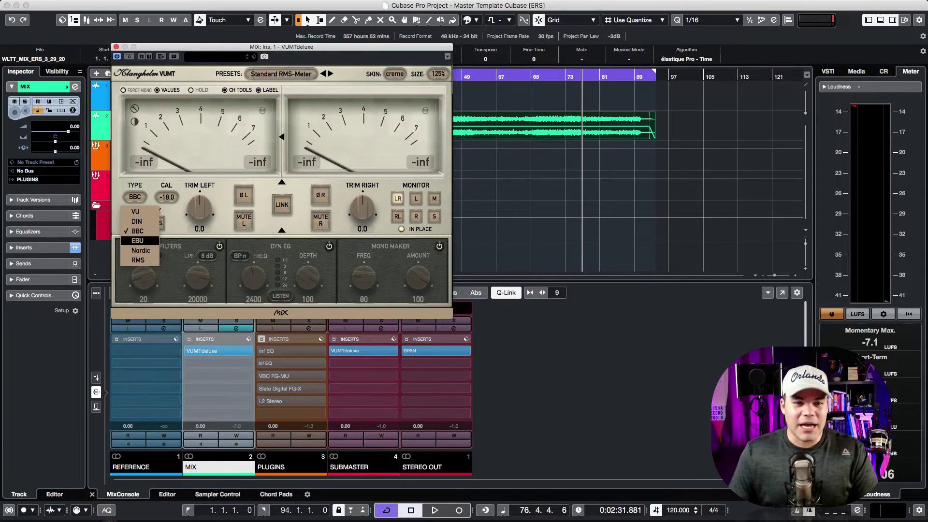
{"action": "left_click", "coordinate": [137, 240]}
{"action": "left_click", "coordinate": [134, 197]}
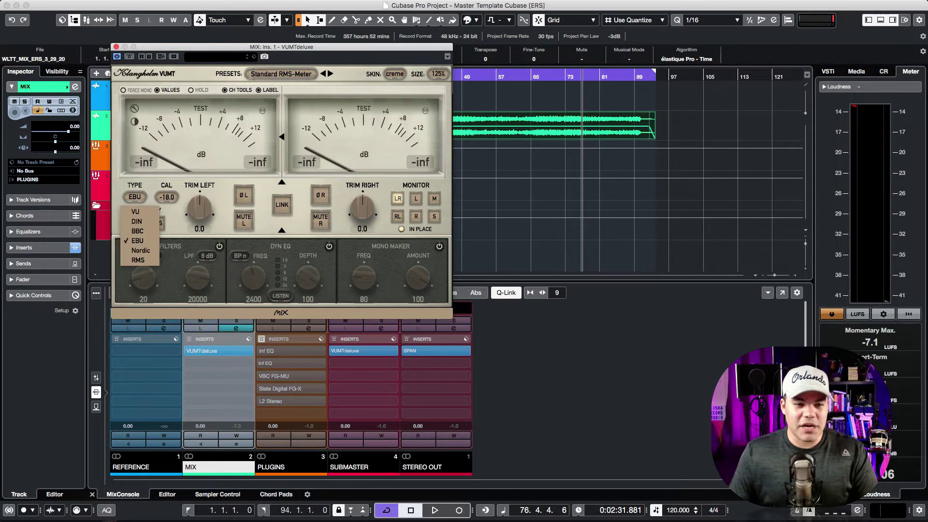
{"action": "left_click", "coordinate": [141, 251]}
{"action": "left_click", "coordinate": [134, 197]}
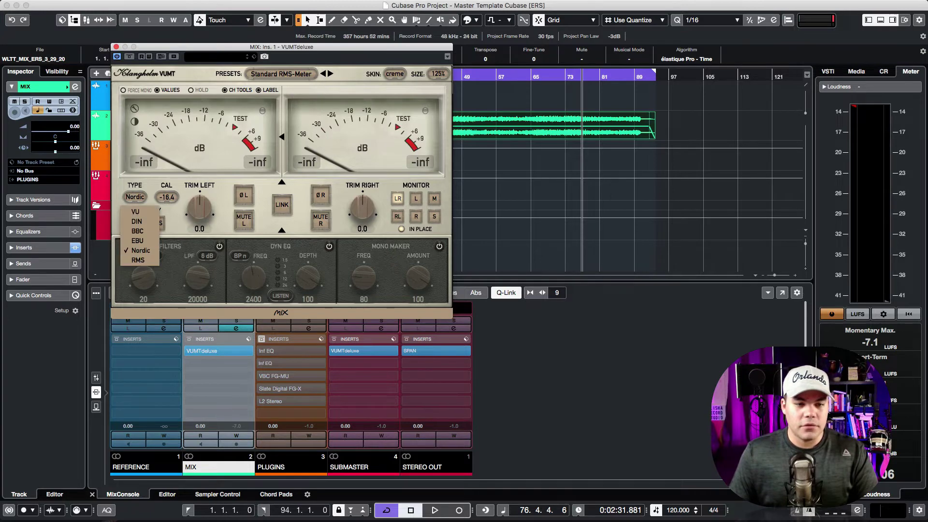
{"action": "left_click", "coordinate": [135, 212]}
{"action": "left_click", "coordinate": [134, 196]}
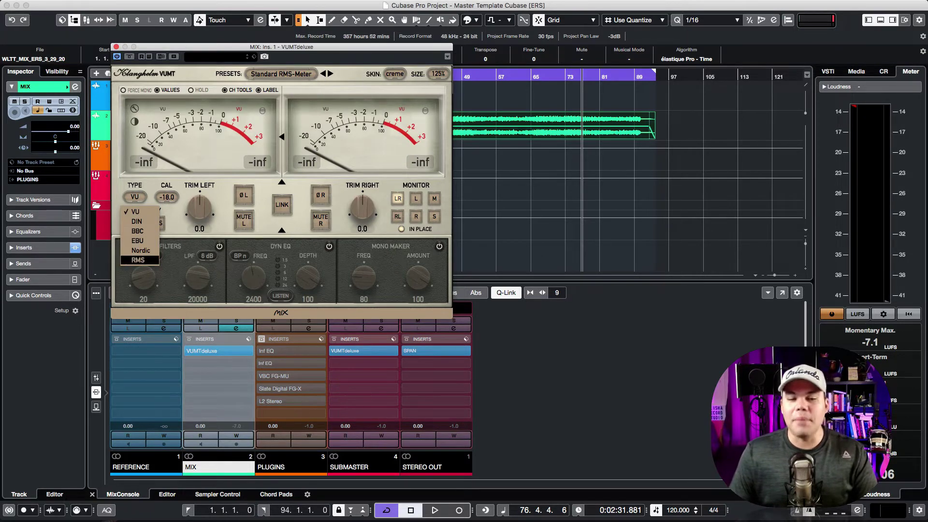
{"action": "left_click", "coordinate": [138, 260]}
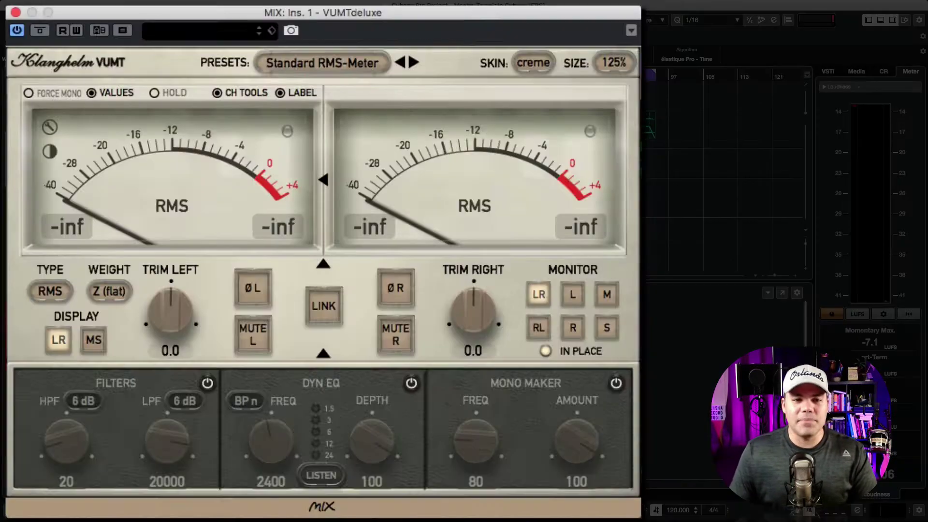
Review the available Metering presets of the VUMTdeluxe without loading another one.
{"action": "left_click", "coordinate": [281, 74]}
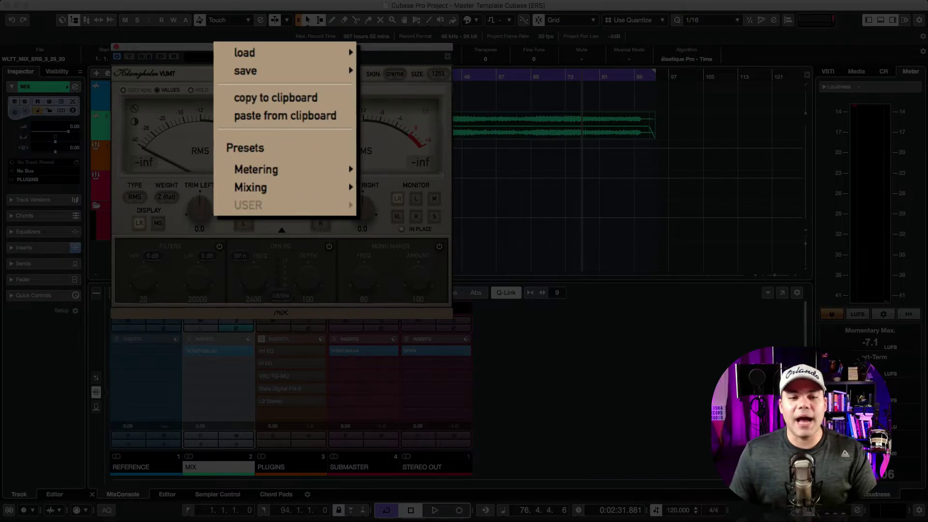
{"action": "mouse_move", "coordinate": [257, 169]}
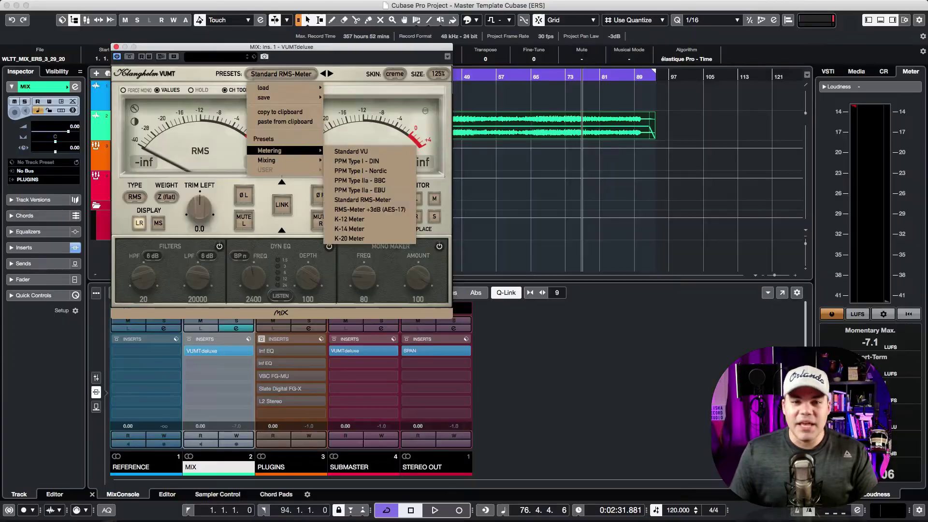
{"action": "left_click", "coordinate": [315, 212]}
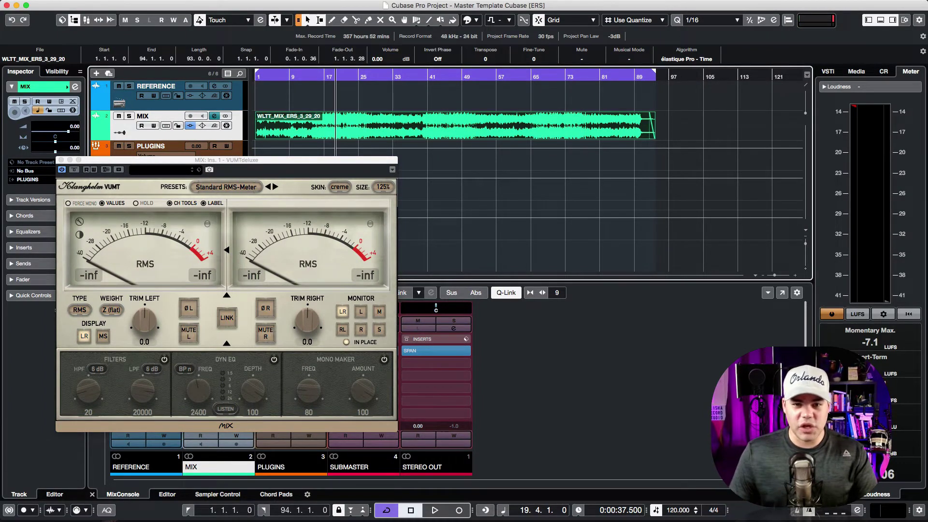
Play a section of the mix to check its RMS level on the VUMTdeluxe meter, and stop playback.
{"action": "key", "text": "space"}
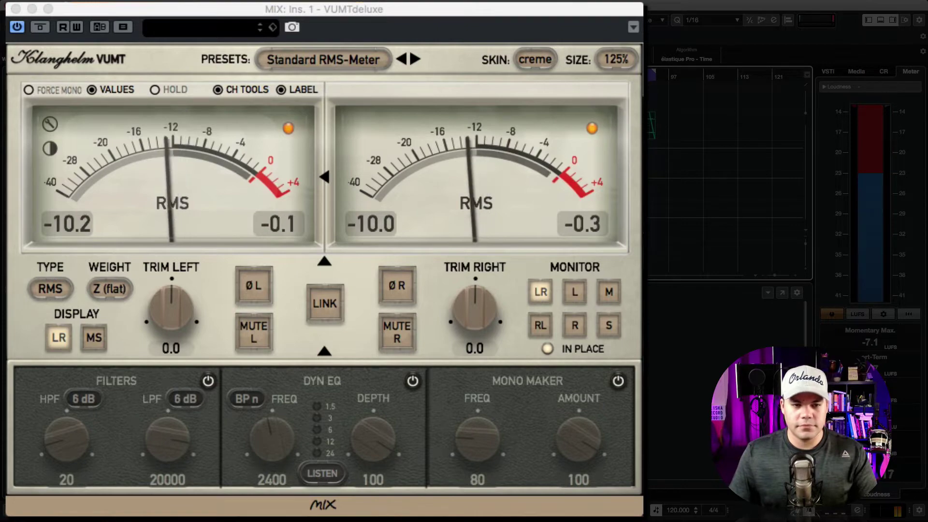
{"action": "key", "text": "space"}
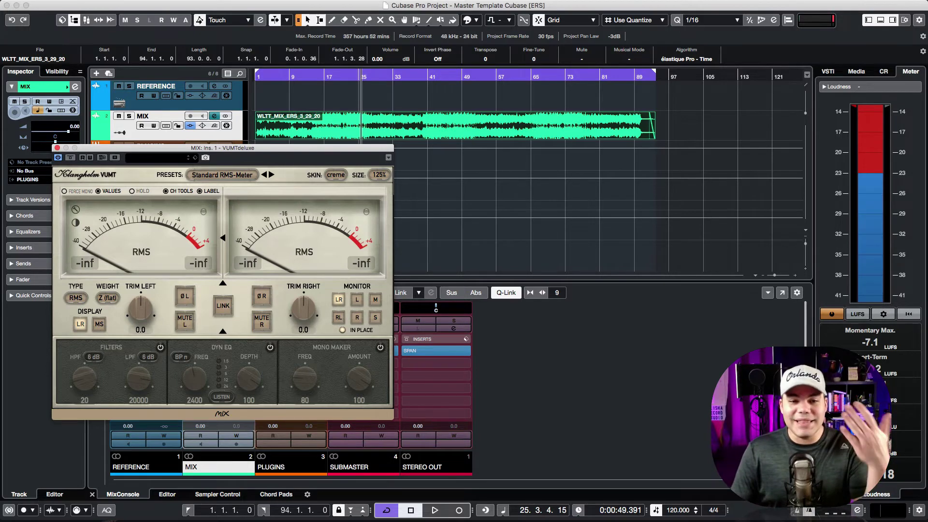
{"action": "left_click_drag", "start_coordinate": [290, 148], "coordinate": [292, 144]}
Set the volume of the WLTT_MIX_ERS_3_29_20 audio event on the MIX track to -7 dB.
{"action": "left_click", "coordinate": [459, 127]}
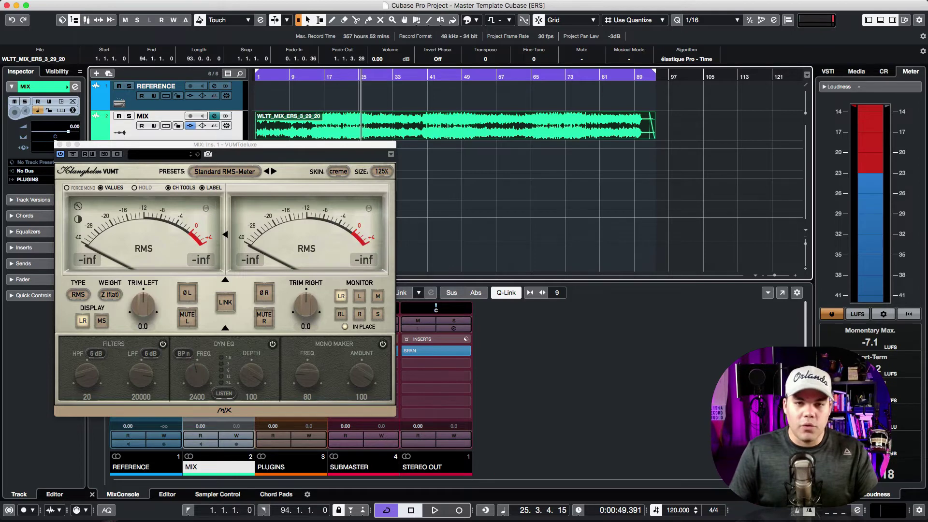
{"action": "left_click", "coordinate": [377, 59]}
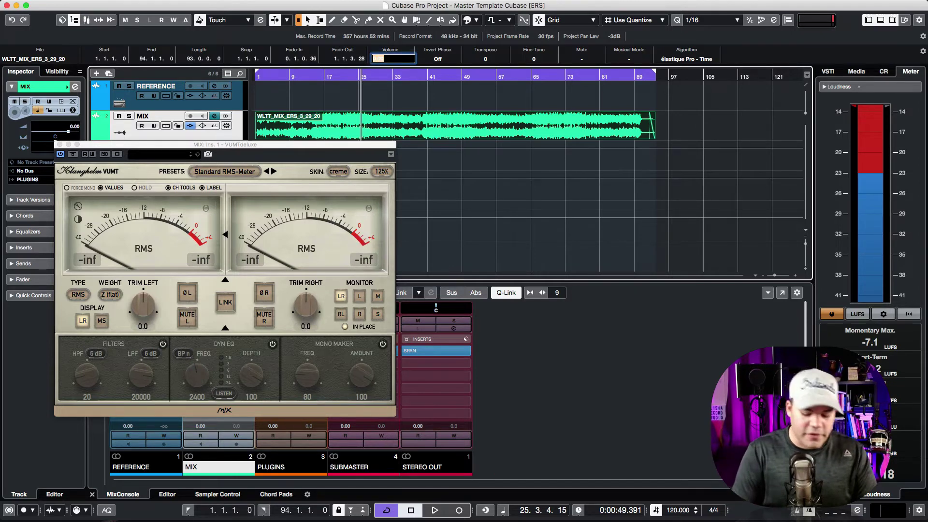
{"action": "type", "text": "-7"}
{"action": "key", "text": "Return"}
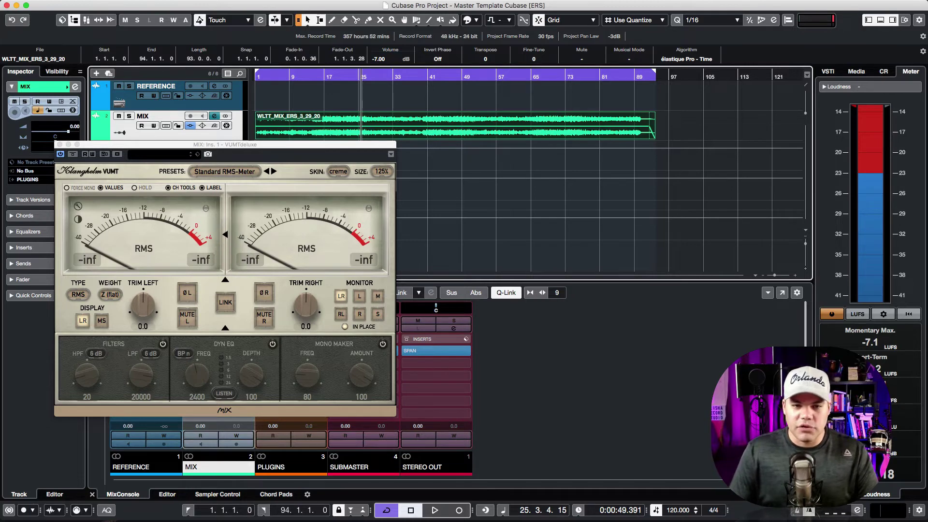
{"action": "left_click_drag", "start_coordinate": [271, 145], "coordinate": [270, 149]}
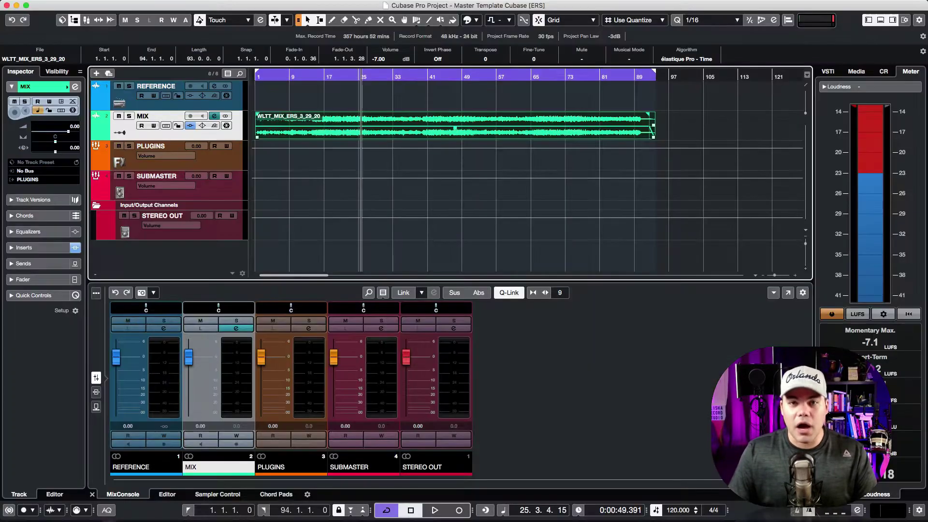
Reopen the VUMTdeluxe from the MIX channel settings, play the mix to check its RMS level, and close the meter.
{"action": "left_click", "coordinate": [236, 328]}
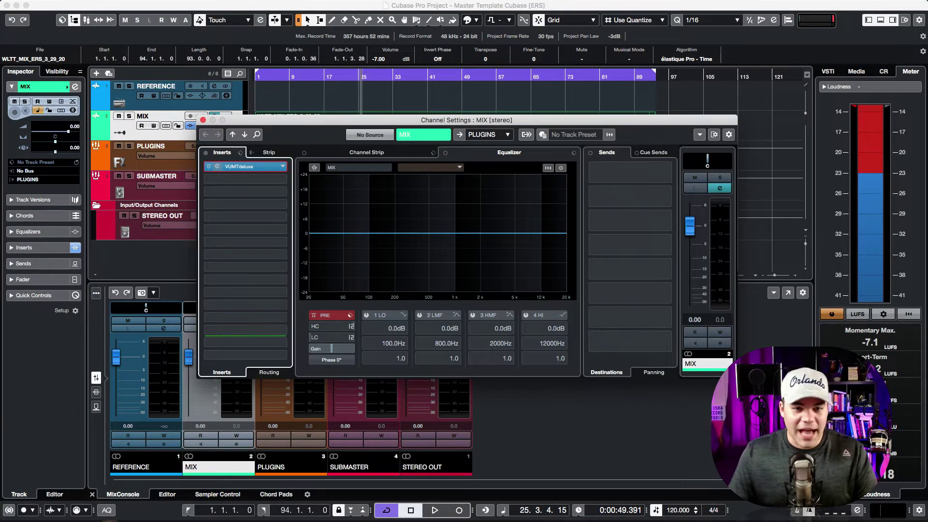
{"action": "left_click", "coordinate": [246, 167]}
{"action": "left_click_drag", "start_coordinate": [368, 73], "coordinate": [237, 49]}
{"action": "key", "text": "space"}
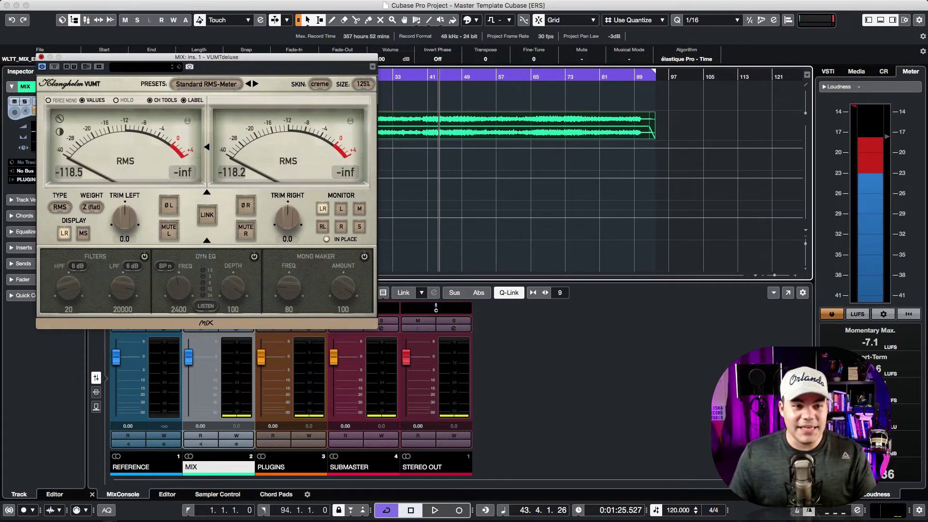
{"action": "left_click", "coordinate": [41, 57]}
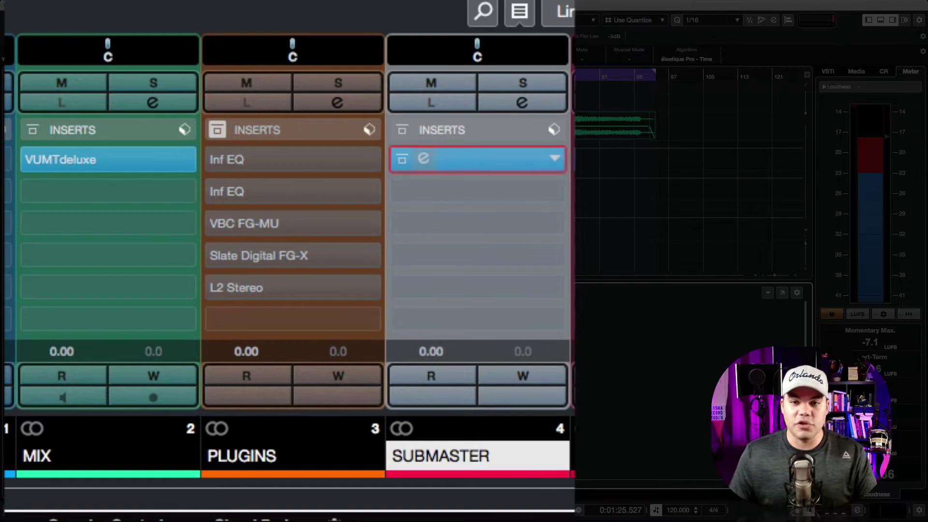
Open the VUMTdeluxe insert on the SUBMASTER channel and place its window above the mixer's insert slots.
{"action": "left_click", "coordinate": [477, 159]}
{"action": "left_click_drag", "start_coordinate": [300, 80], "coordinate": [253, 149]}
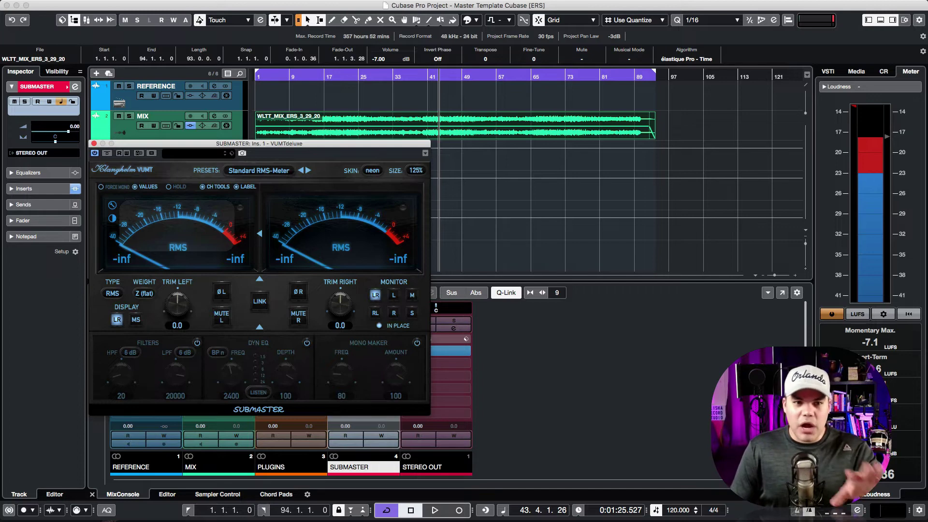
{"action": "left_click_drag", "start_coordinate": [261, 143], "coordinate": [233, 40]}
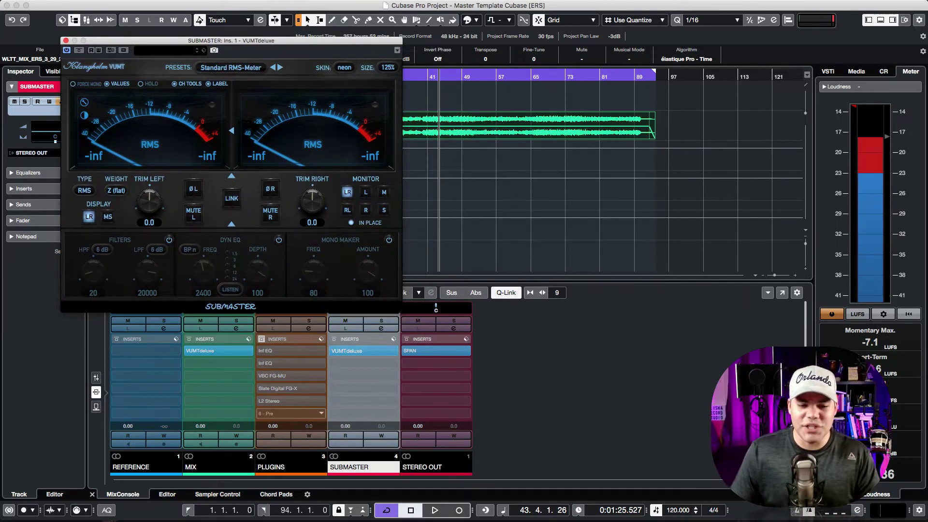
Activate and open the L2 Stereo limiter on the PLUGINS channel, set its threshold to -5, and close its window.
{"action": "left_click", "coordinate": [280, 401]}
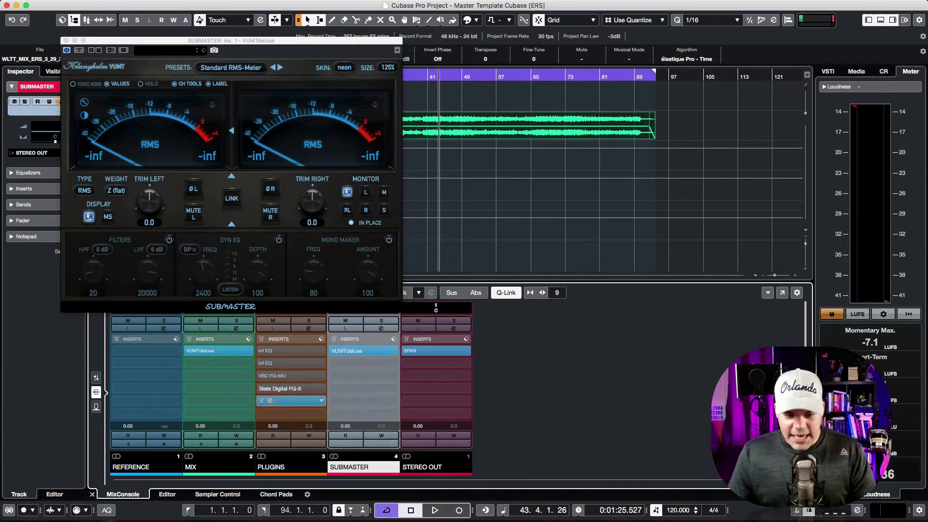
{"action": "left_click", "coordinate": [280, 401]}
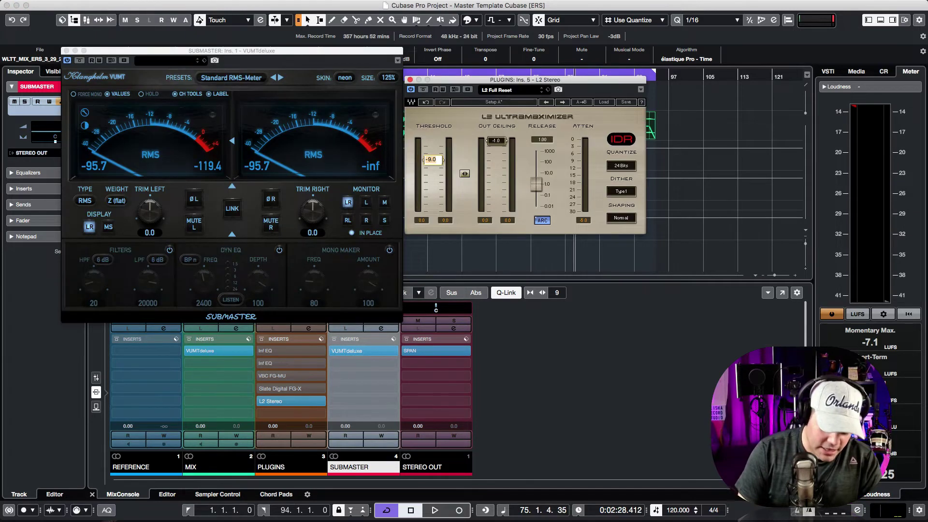
{"action": "left_click", "coordinate": [434, 160]}
{"action": "type", "text": "-5"}
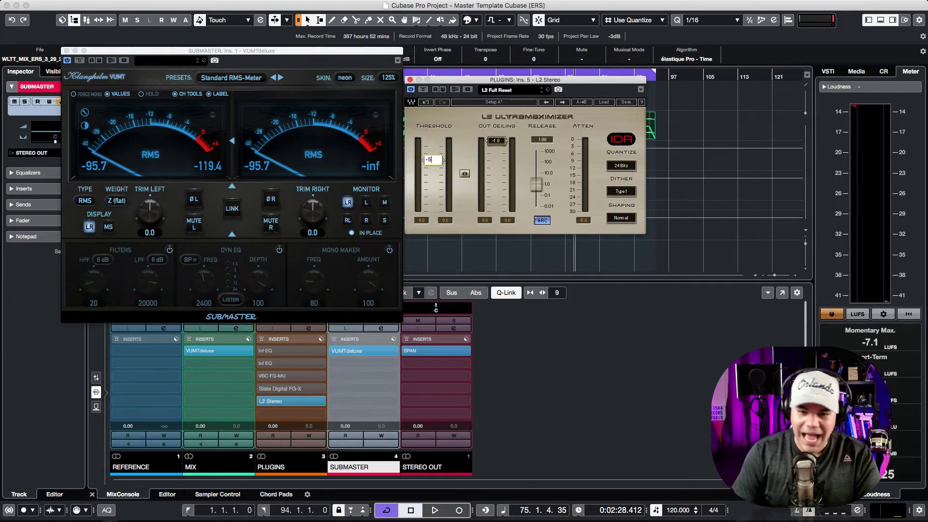
{"action": "key", "text": "Return"}
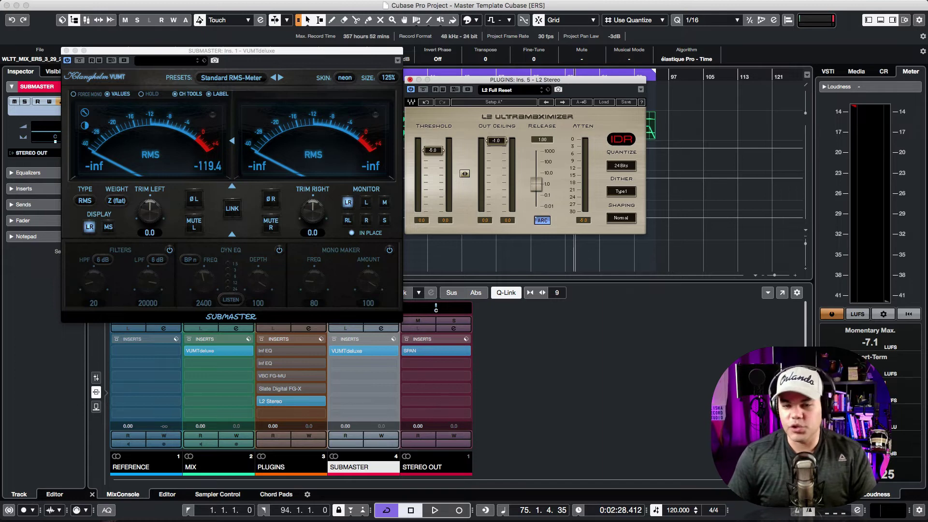
{"action": "left_click", "coordinate": [410, 79]}
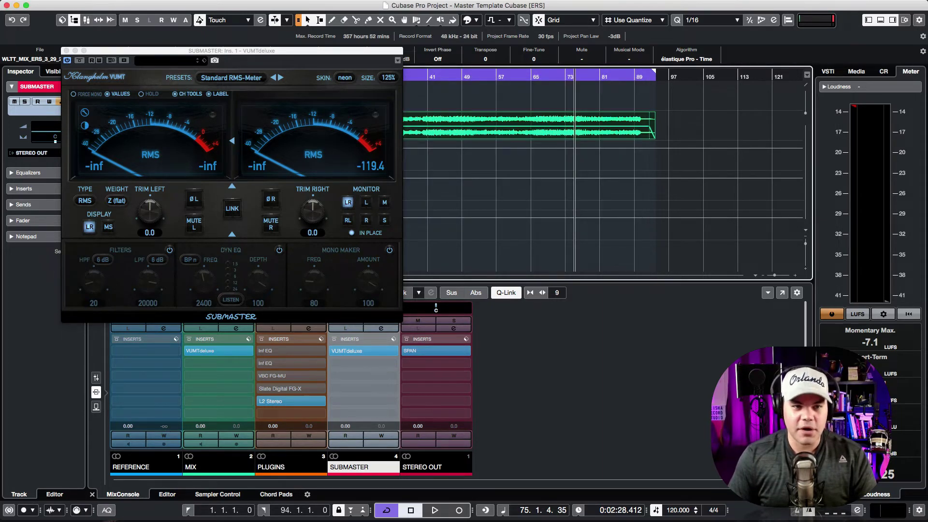
Replace the SUBMASTER meter window with an activated Slate Digital FG-X from the PLUGINS channel, placed clear of its insert slots.
{"action": "left_click", "coordinate": [67, 51]}
{"action": "left_click", "coordinate": [290, 388]}
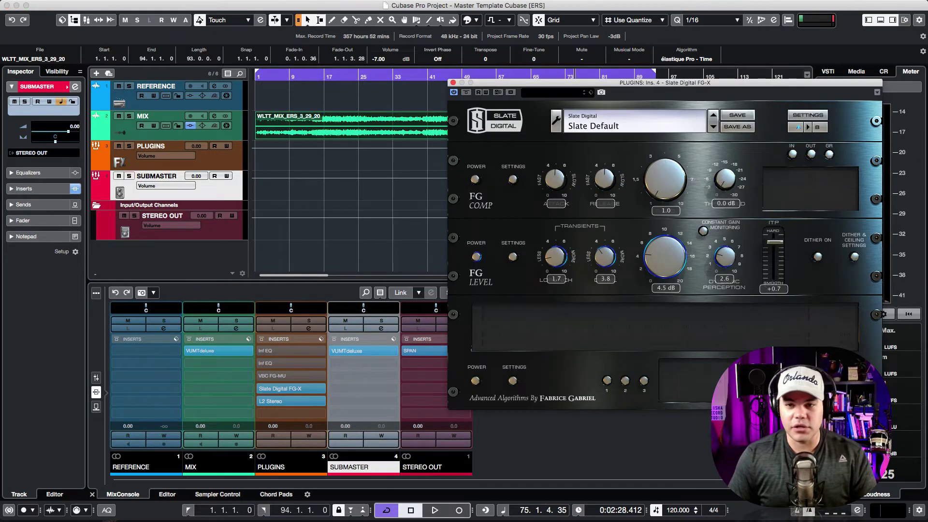
{"action": "left_click_drag", "start_coordinate": [532, 82], "coordinate": [94, 25]}
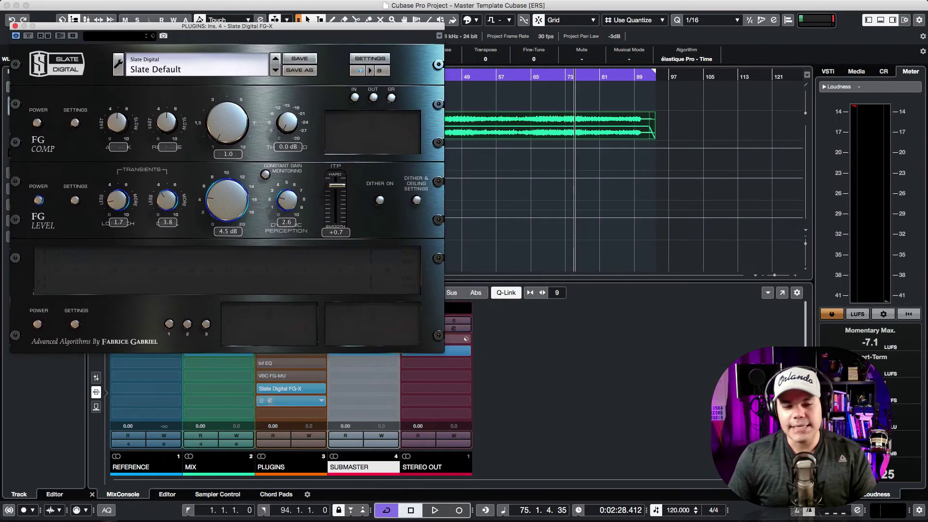
Open the L2 Stereo limiter beside the Slate Digital FG-X to compare them, and bring the FG-X window to the front.
{"action": "left_click", "coordinate": [272, 400]}
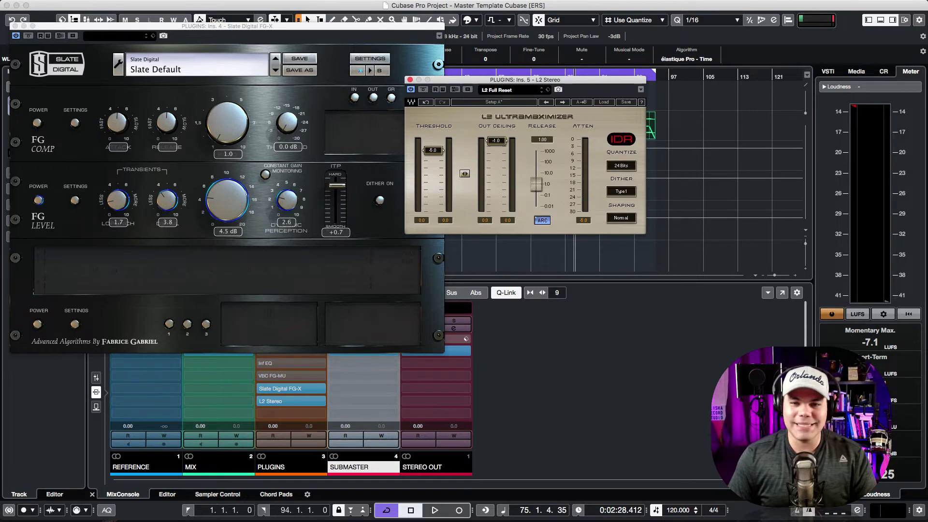
{"action": "left_click_drag", "start_coordinate": [527, 79], "coordinate": [441, 107]}
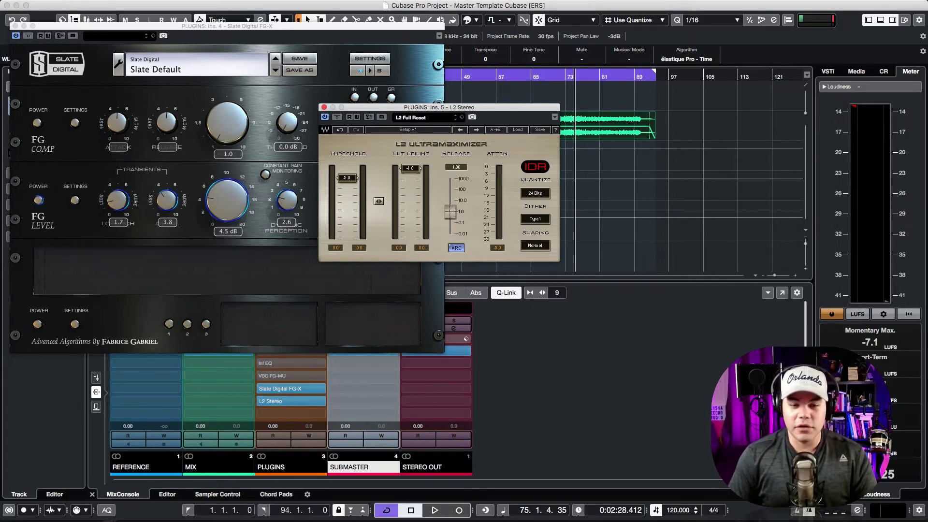
{"action": "left_click_drag", "start_coordinate": [464, 106], "coordinate": [486, 100]}
{"action": "left_click", "coordinate": [386, 121]}
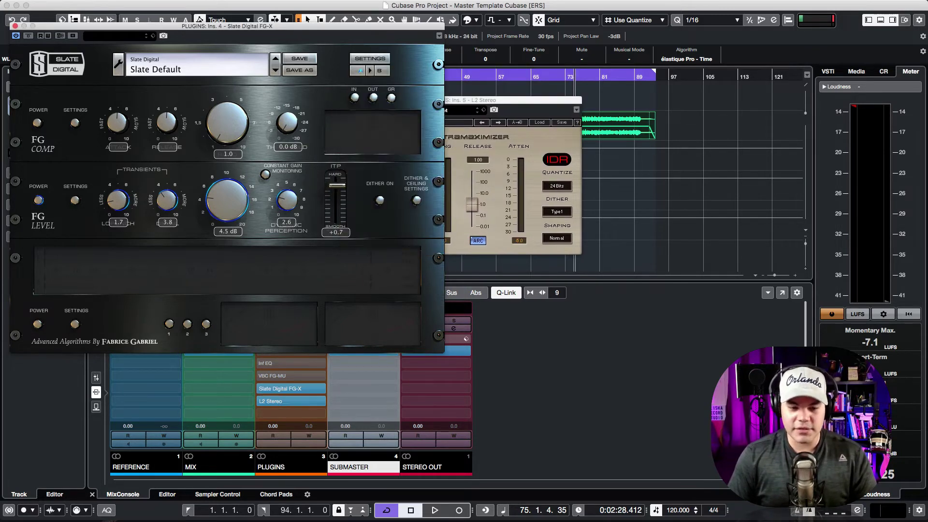
Close the SUBMASTER meter and open the first Inf EQ insert on the PLUGINS channel in full-screen view.
{"action": "mouse_move", "coordinate": [291, 388]}
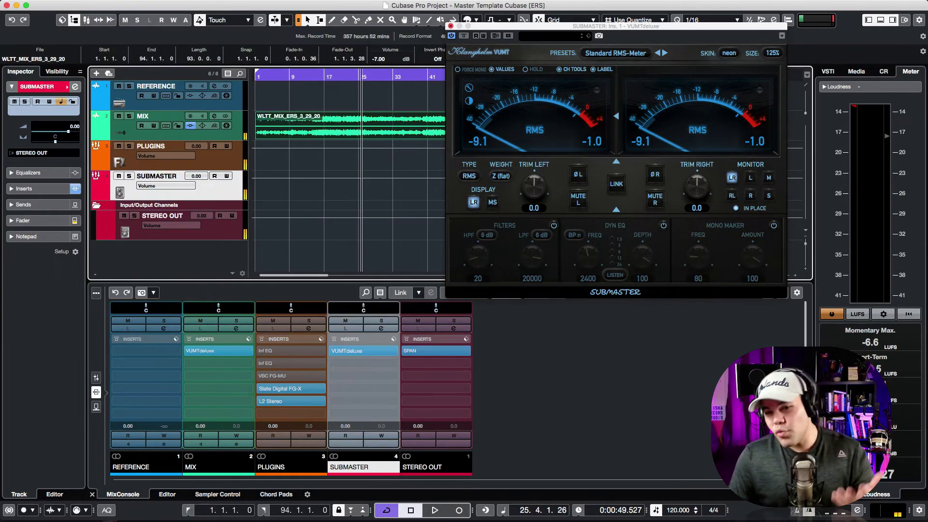
{"action": "left_click", "coordinate": [451, 26]}
{"action": "left_click", "coordinate": [290, 350]}
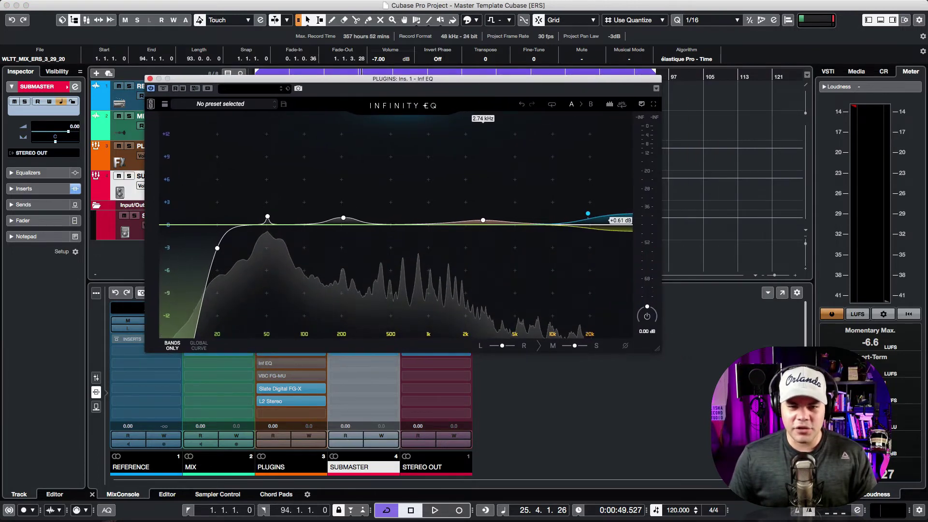
{"action": "left_click", "coordinate": [654, 104]}
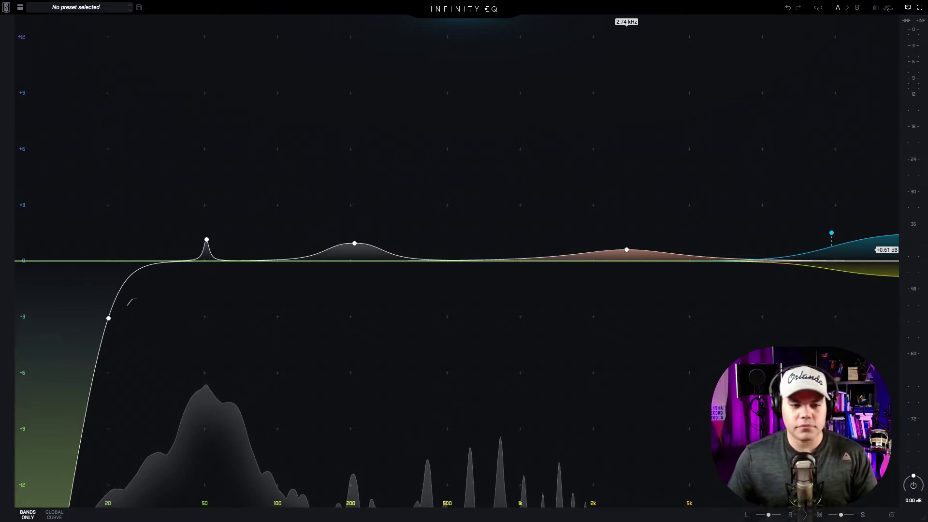
Examine the high-pass filter band at 20 Hz and its slope control in the first Infinity EQ.
{"action": "left_click", "coordinate": [109, 318]}
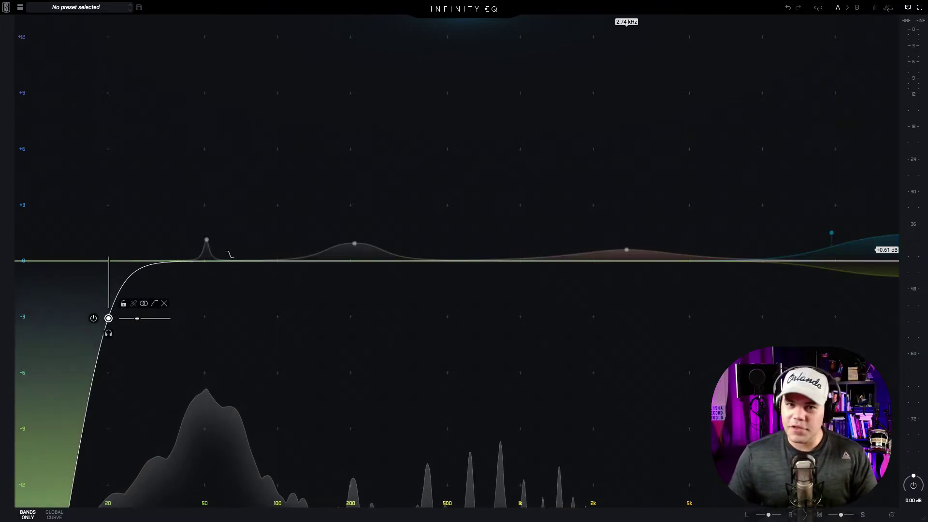
{"action": "left_click", "coordinate": [147, 249]}
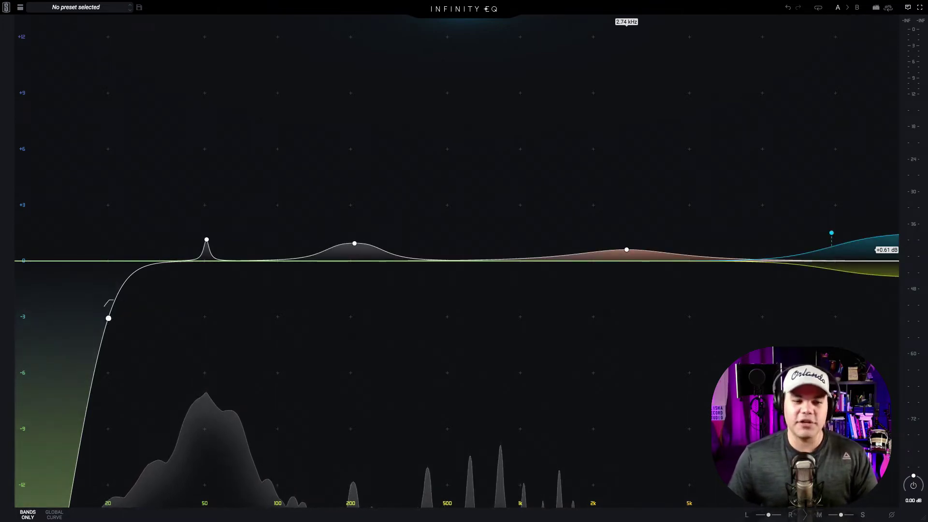
{"action": "left_click", "coordinate": [108, 318]}
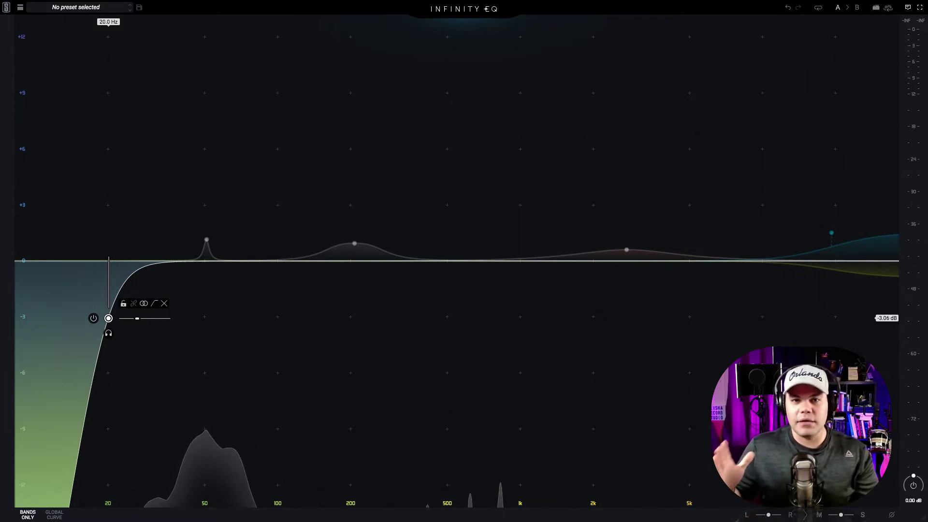
{"action": "left_click_drag", "start_coordinate": [137, 319], "coordinate": [137, 319]}
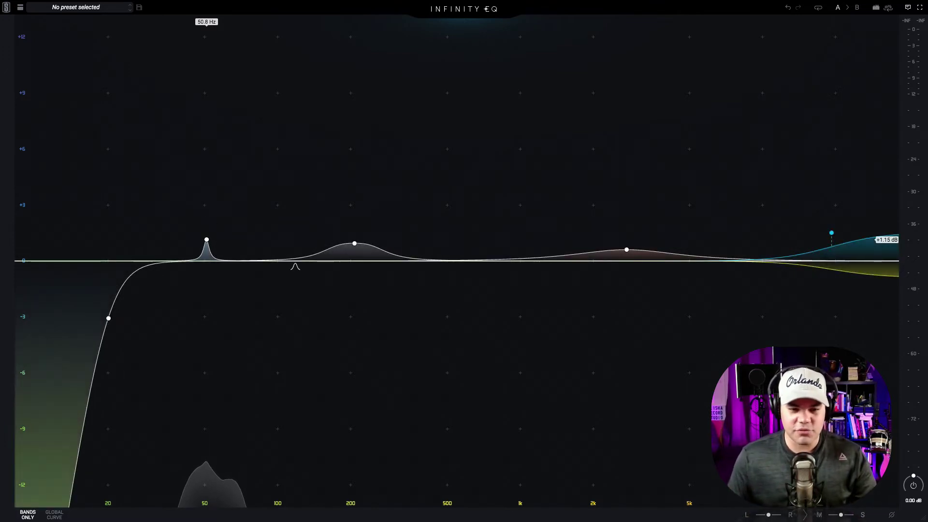
Play the mix through the Infinity EQ and set the 50.8 Hz bell band's gain to about +1.05 dB.
{"action": "key", "text": "space"}
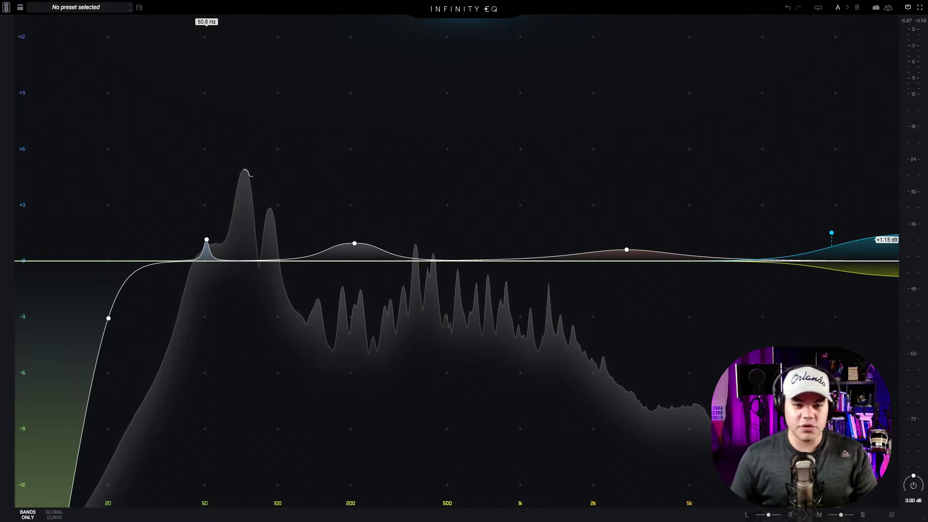
{"action": "mouse_move", "coordinate": [207, 253]}
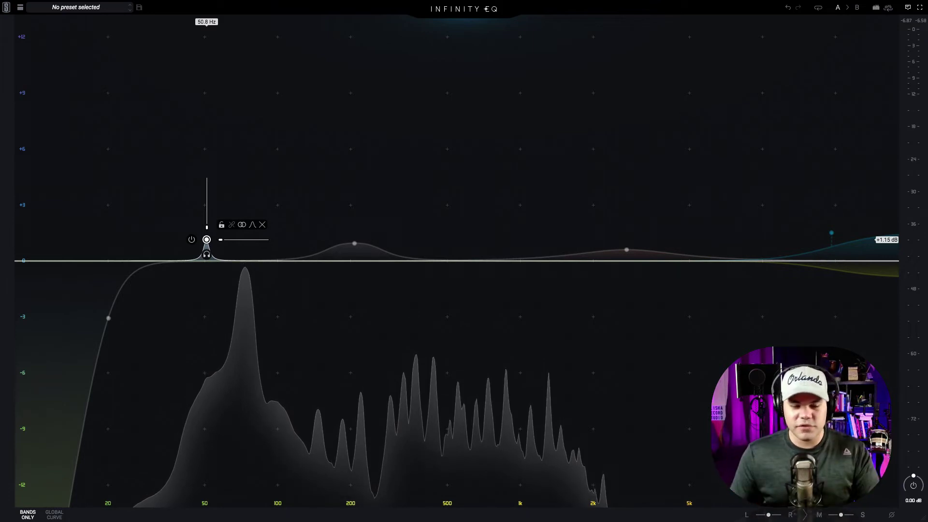
{"action": "left_click_drag", "start_coordinate": [207, 239], "coordinate": [207, 242]}
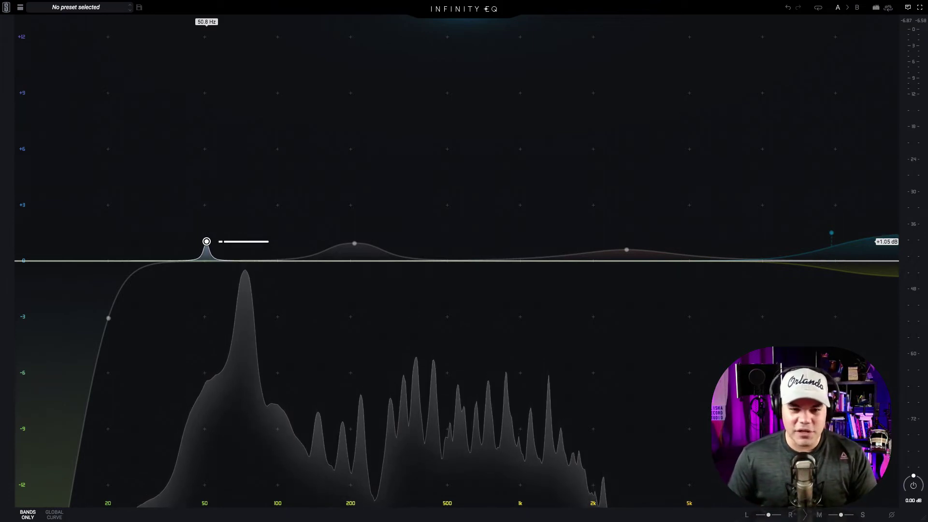
{"action": "mouse_move", "coordinate": [242, 242]}
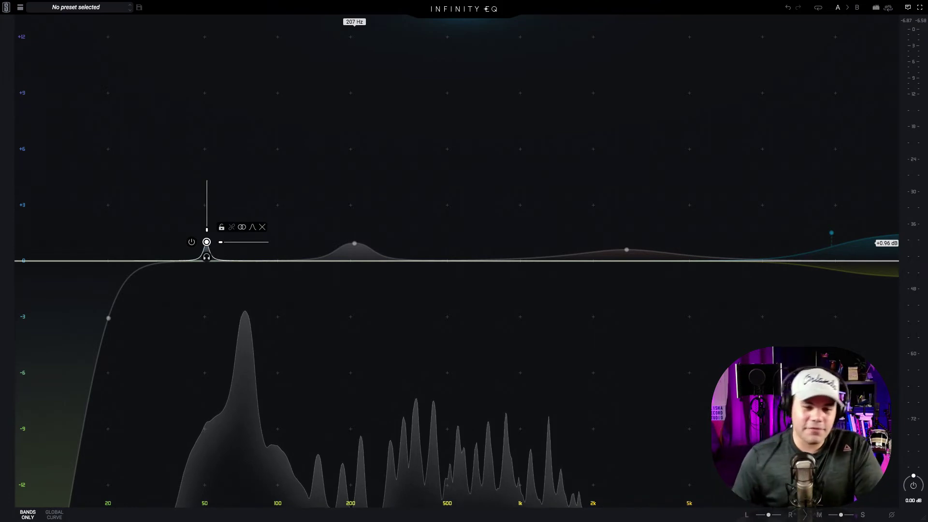
Set the 207 Hz band's bandwidth to 8.60 st and nudge the 2.74 kHz band slightly higher in frequency.
{"action": "left_click", "coordinate": [355, 243]}
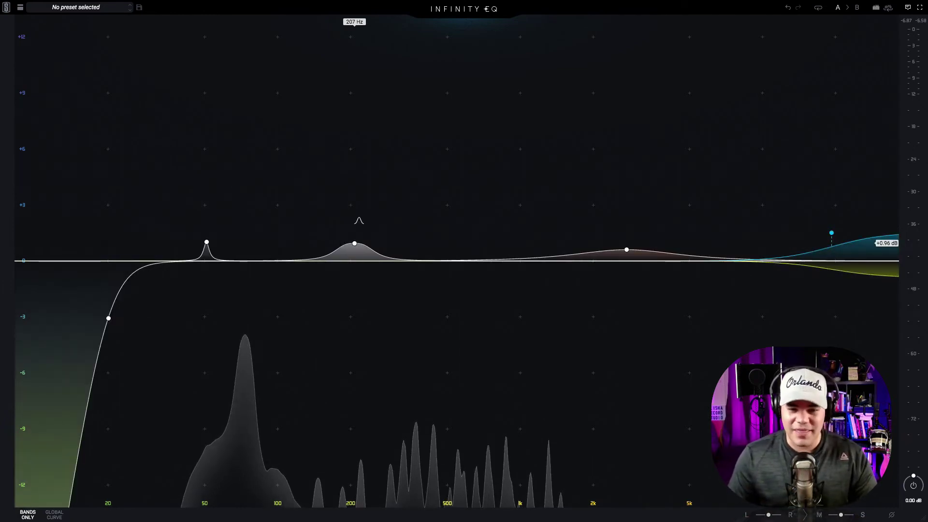
{"action": "mouse_move", "coordinate": [355, 244]}
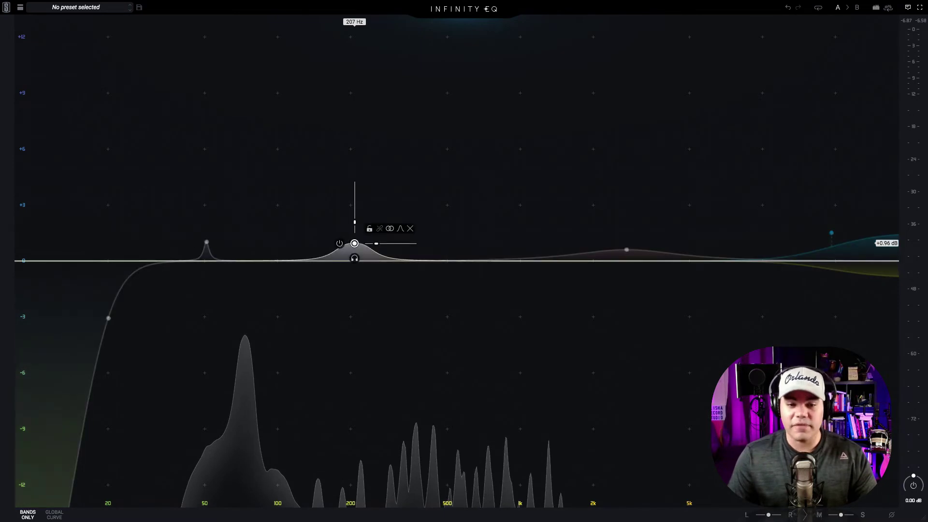
{"action": "mouse_move", "coordinate": [376, 244]}
{"action": "left_mouse_down"}
{"action": "mouse_move", "coordinate": [389, 244]}
{"action": "mouse_move", "coordinate": [370, 243]}
{"action": "mouse_move", "coordinate": [378, 243]}
{"action": "left_mouse_up"}
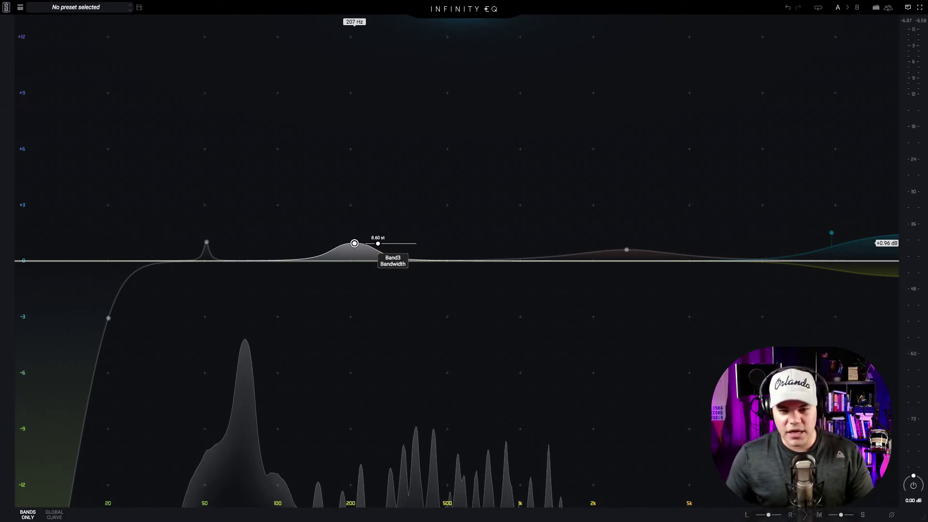
{"action": "left_click_drag", "start_coordinate": [378, 243], "coordinate": [378, 244]}
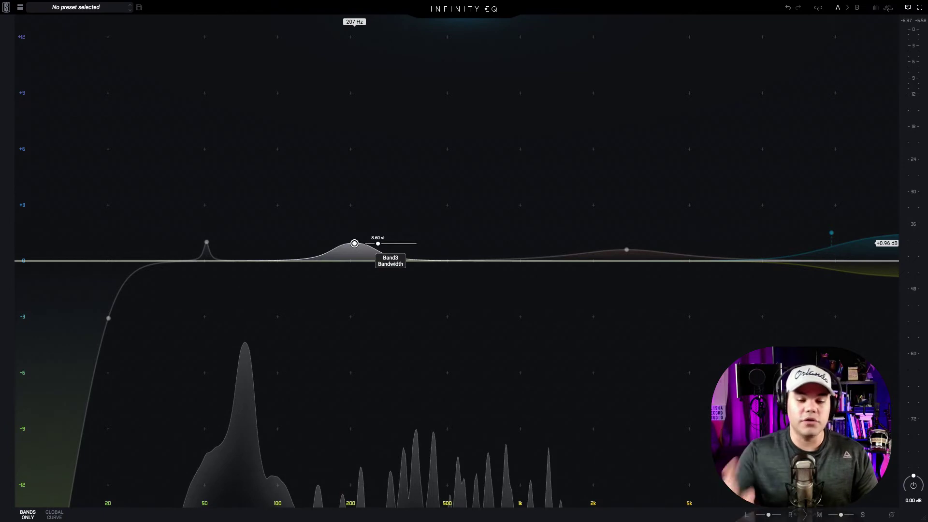
{"action": "mouse_move", "coordinate": [627, 250]}
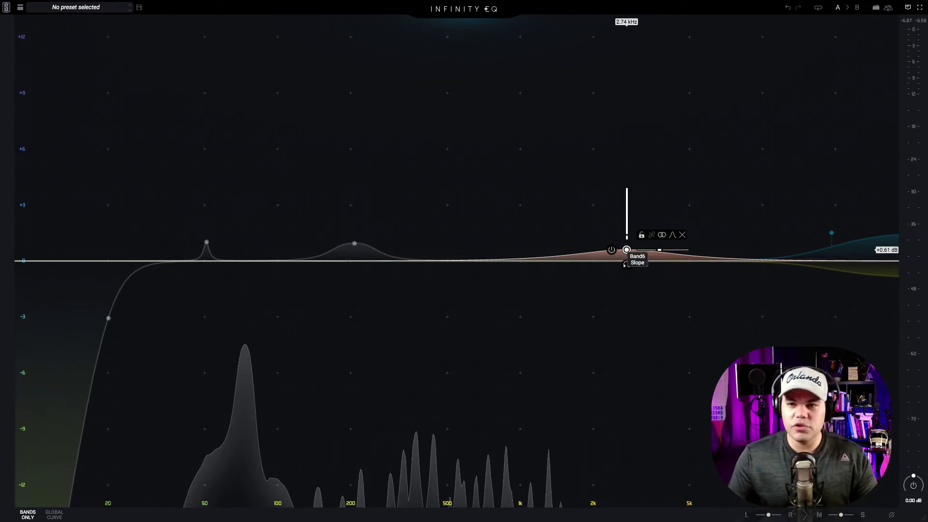
{"action": "left_click_drag", "start_coordinate": [626, 249], "coordinate": [628, 249]}
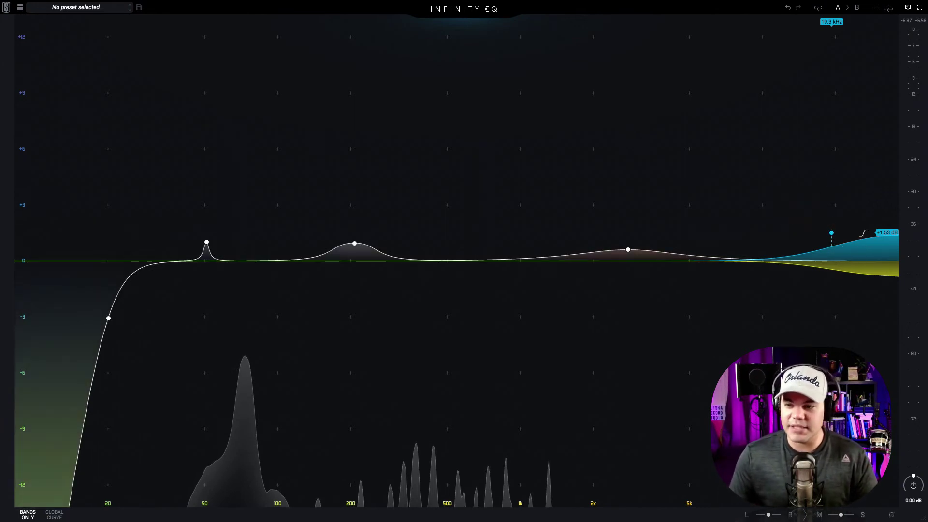
Reset the 19.3 kHz high shelf's mid/side balance to centre, and shift it to the side signal past 100%.
{"action": "mouse_move", "coordinate": [832, 233]}
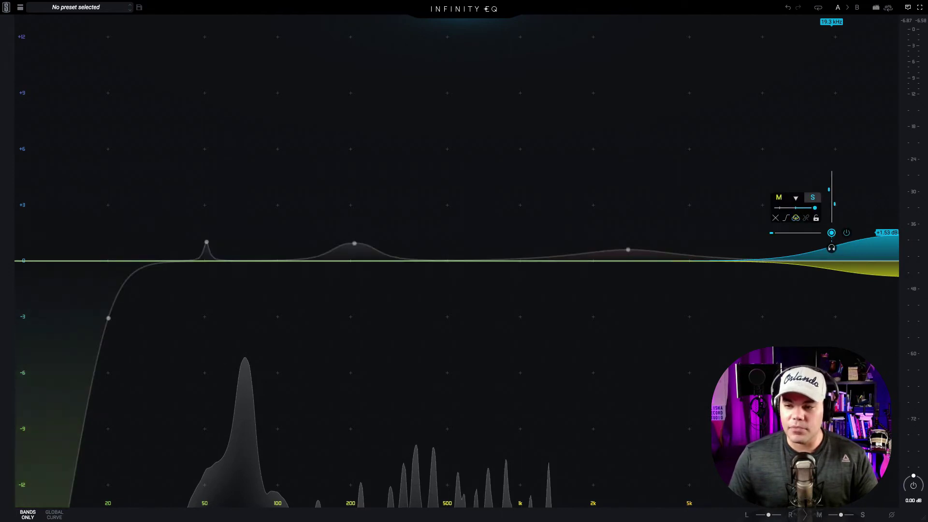
{"action": "left_click", "coordinate": [795, 198]}
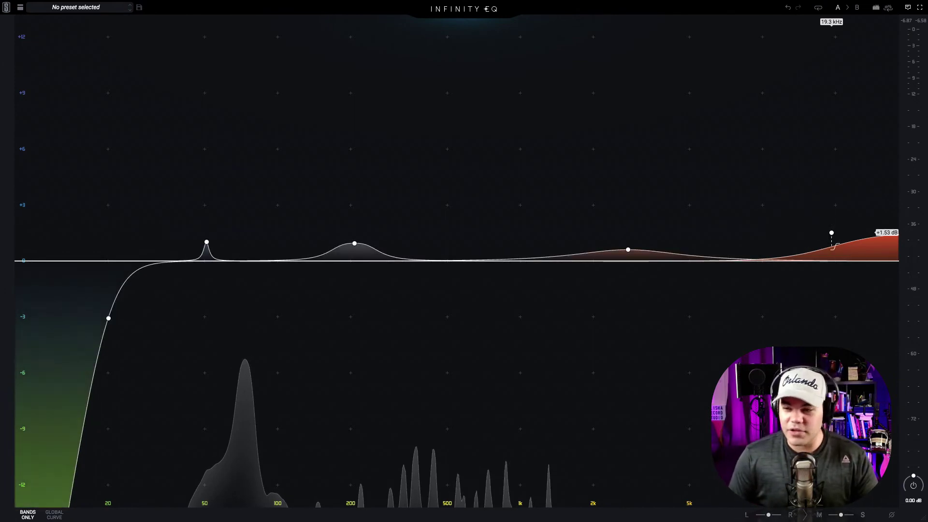
{"action": "mouse_move", "coordinate": [831, 244]}
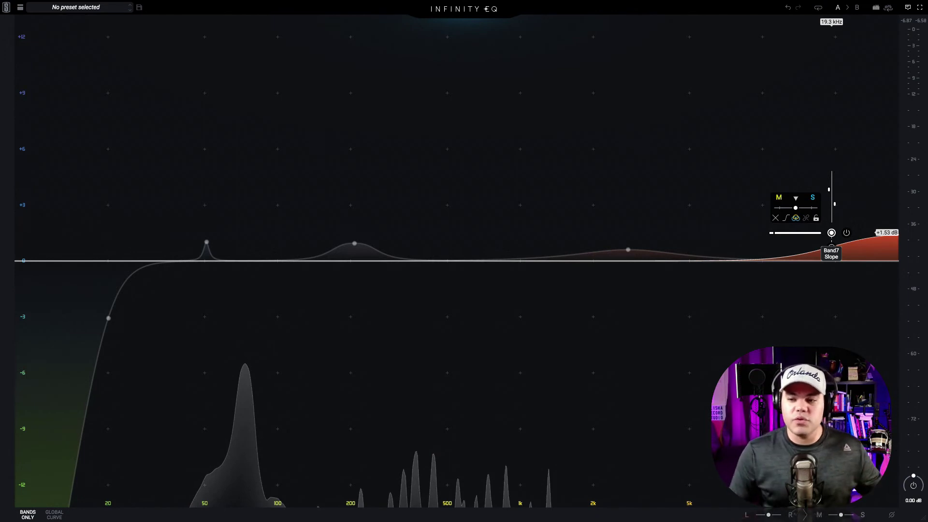
{"action": "left_click_drag", "start_coordinate": [796, 207], "coordinate": [811, 207]}
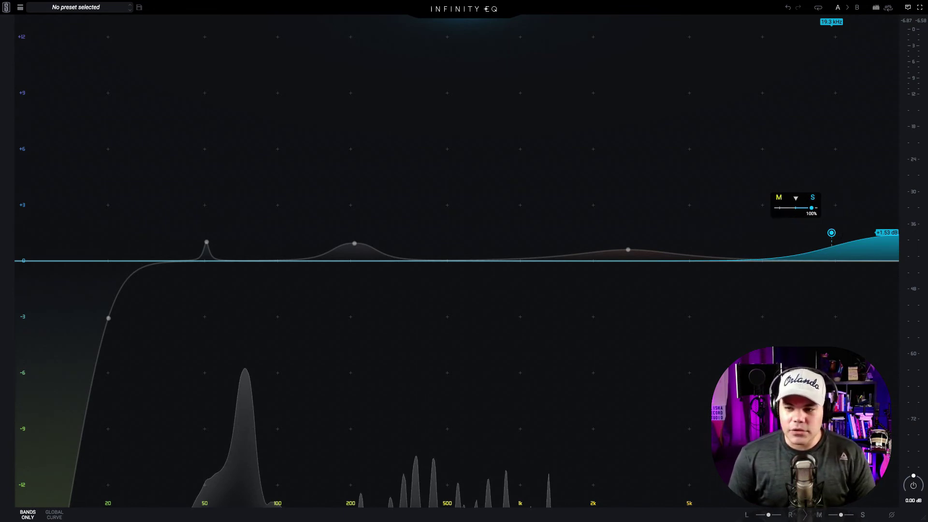
{"action": "left_click_drag", "start_coordinate": [811, 207], "coordinate": [815, 207]}
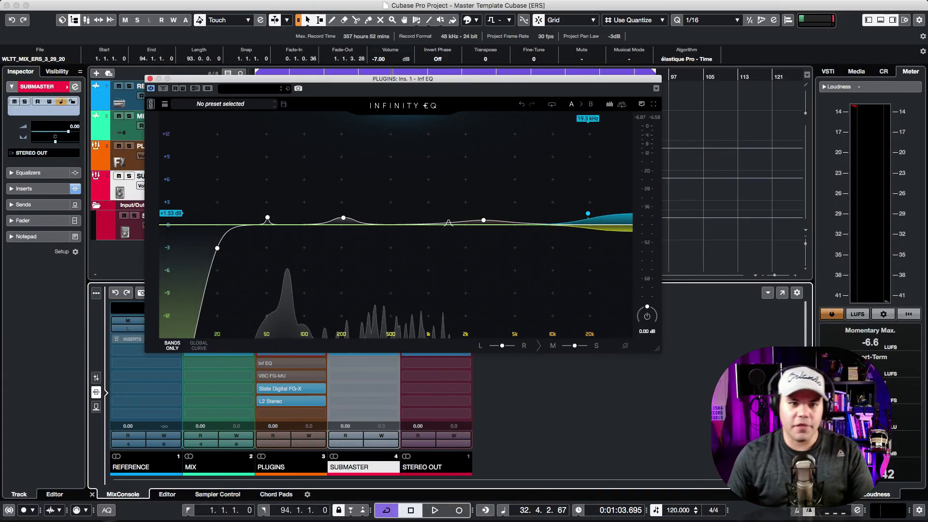
Activate the second Inf EQ insert on the PLUGINS channel and open it in full-screen view.
{"action": "left_click", "coordinate": [269, 363]}
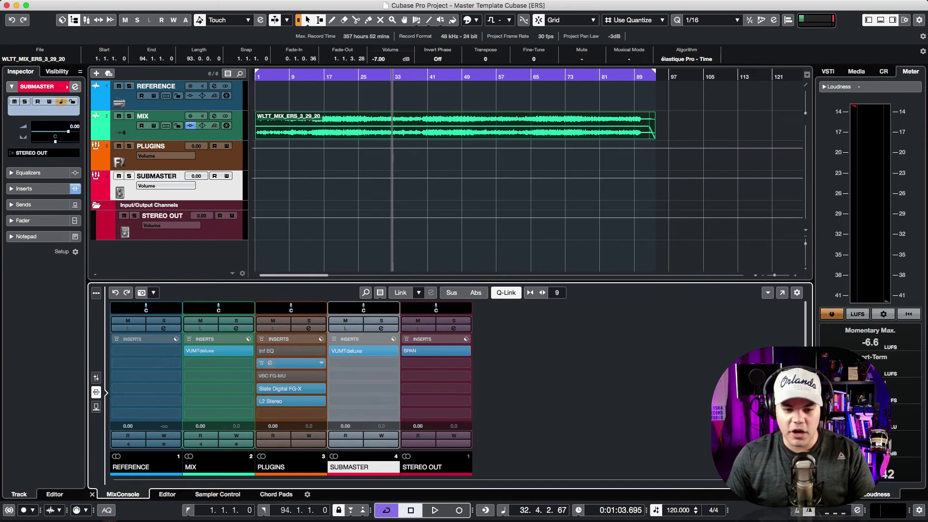
{"action": "left_click", "coordinate": [270, 362]}
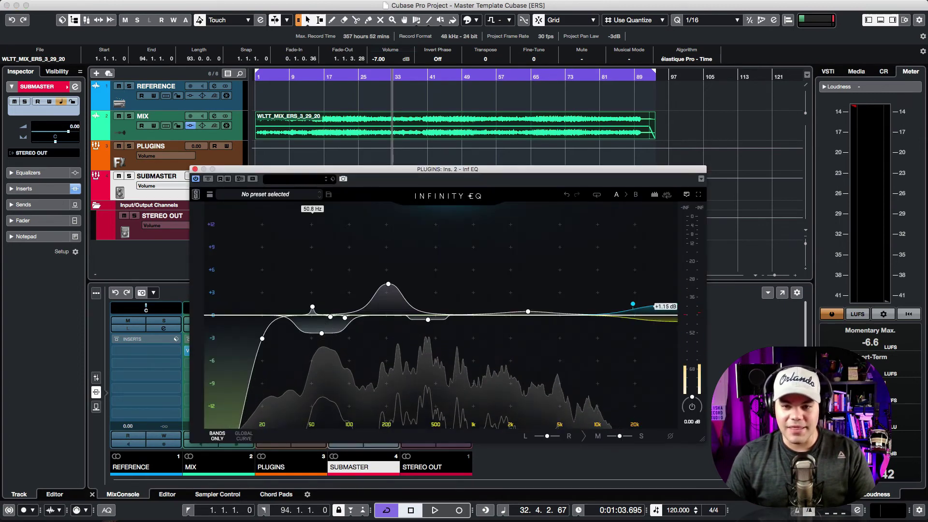
{"action": "left_click_drag", "start_coordinate": [419, 120], "coordinate": [427, 92]}
{"action": "left_click", "coordinate": [678, 117]}
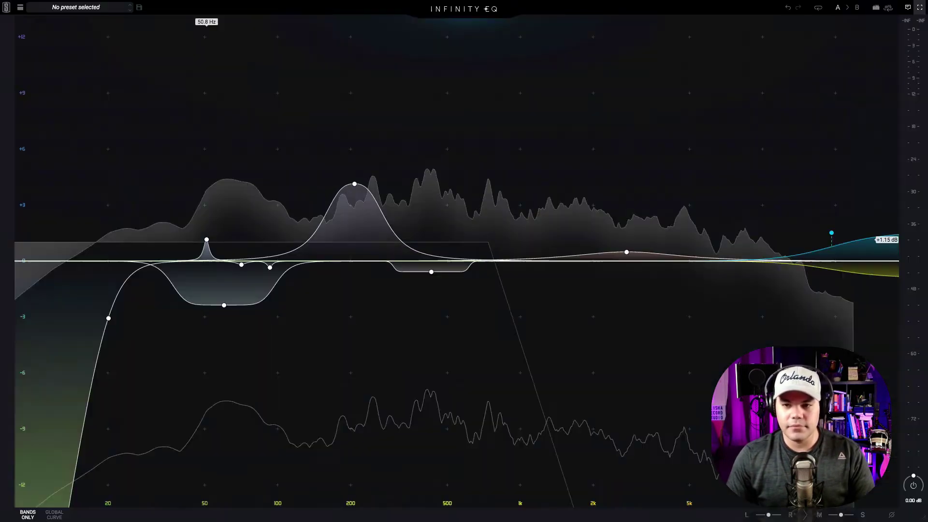
Review the large boost near 200 Hz in the second Infinity EQ, and close its window after leaving full-screen view.
{"action": "left_click", "coordinate": [354, 184]}
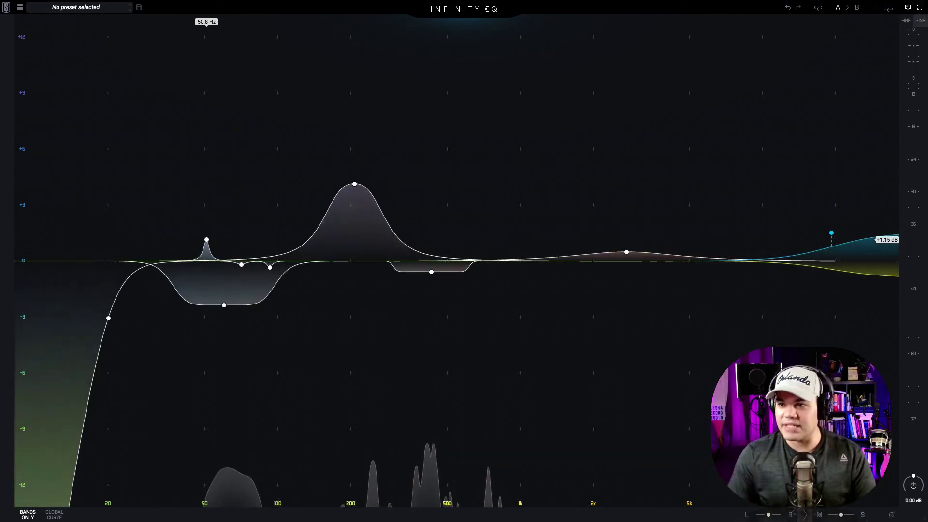
{"action": "left_click", "coordinate": [920, 7]}
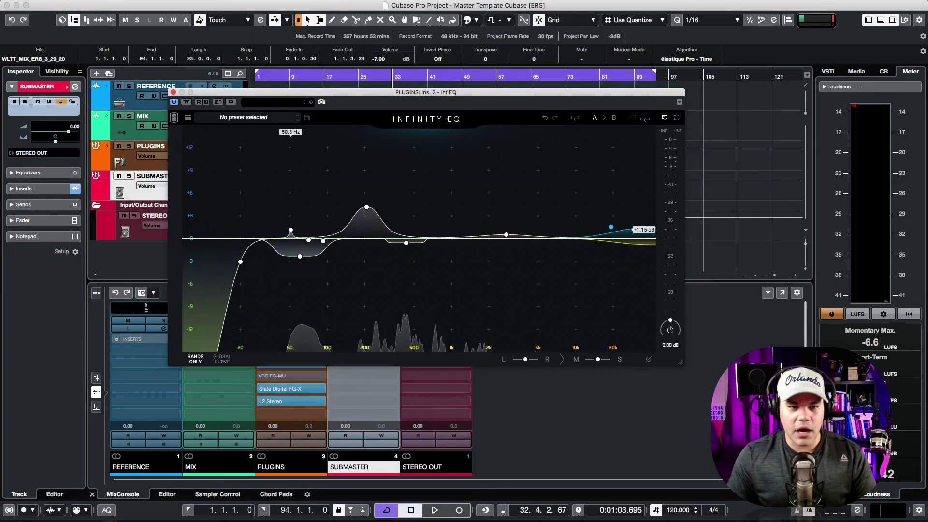
{"action": "left_click_drag", "start_coordinate": [425, 92], "coordinate": [498, 59]}
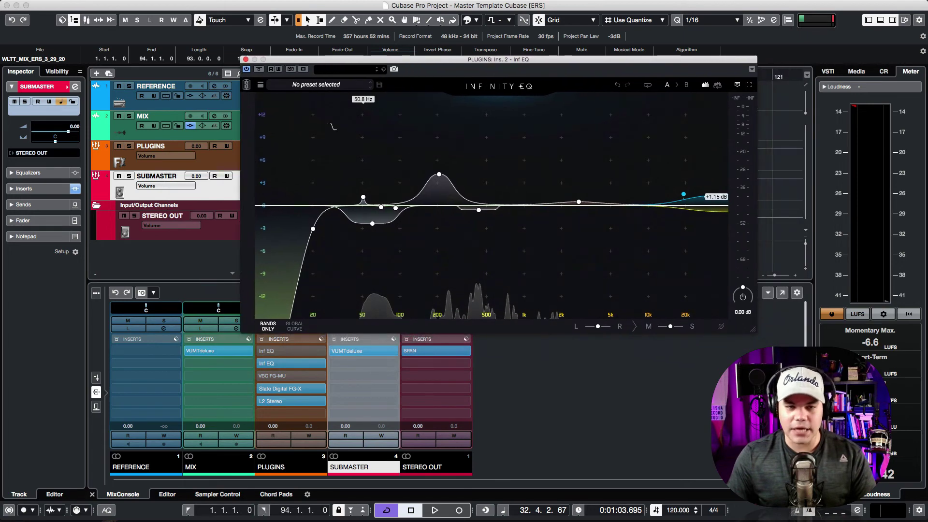
{"action": "left_click", "coordinate": [246, 59]}
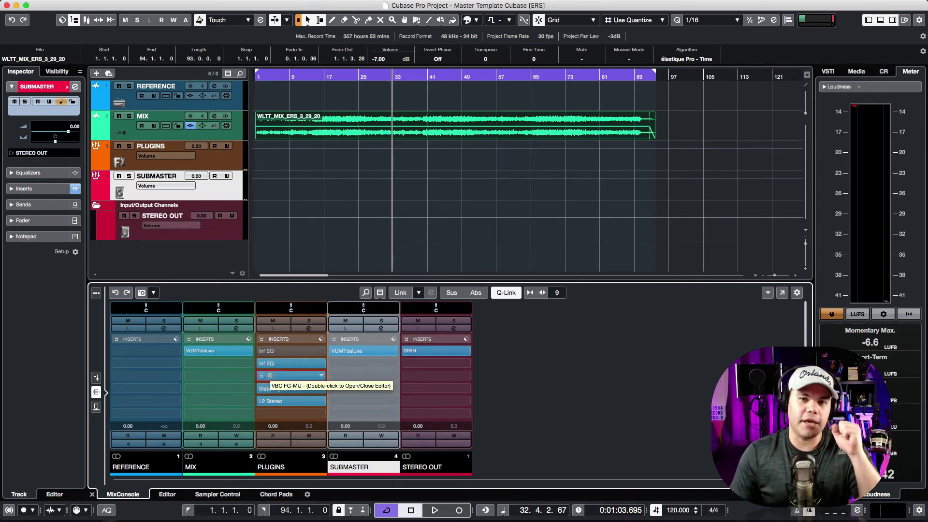
Activate and open the VBC FG-MU compressor on the PLUGINS channel, and bypass it together with the second Inf EQ.
{"action": "double_click", "coordinate": [269, 376]}
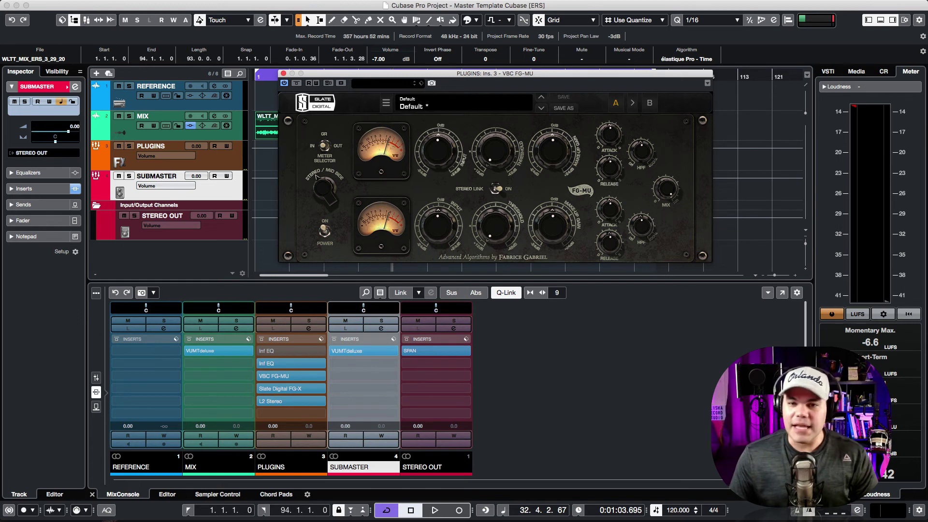
{"action": "left_click_drag", "start_coordinate": [495, 74], "coordinate": [416, 65]}
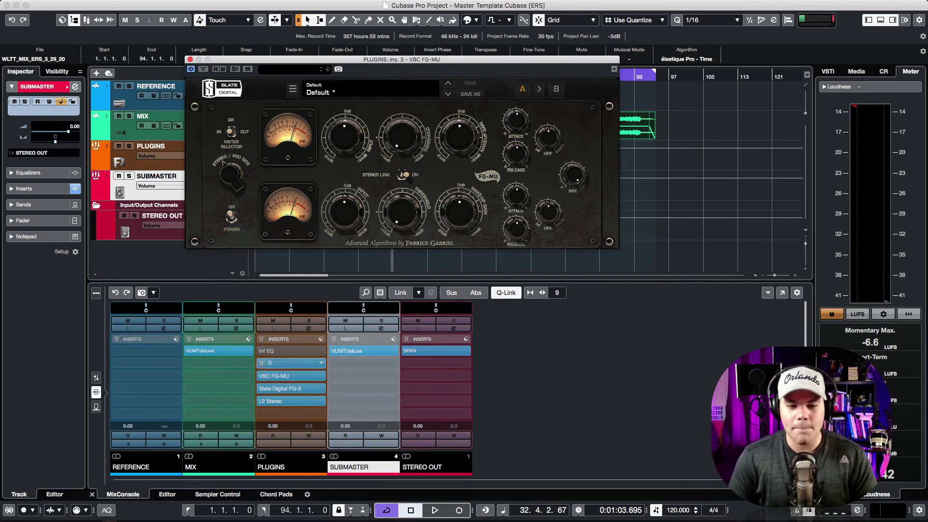
{"action": "left_click", "coordinate": [262, 363]}
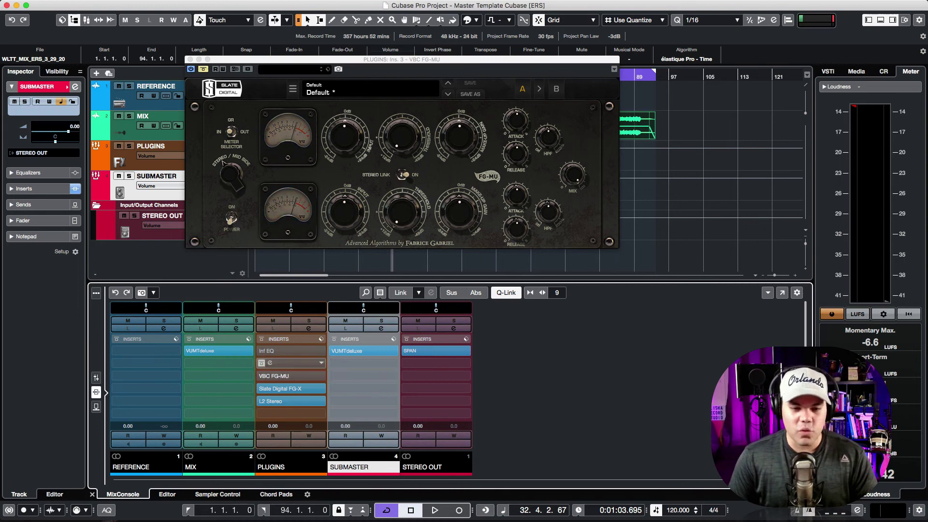
{"action": "left_click", "coordinate": [262, 363]}
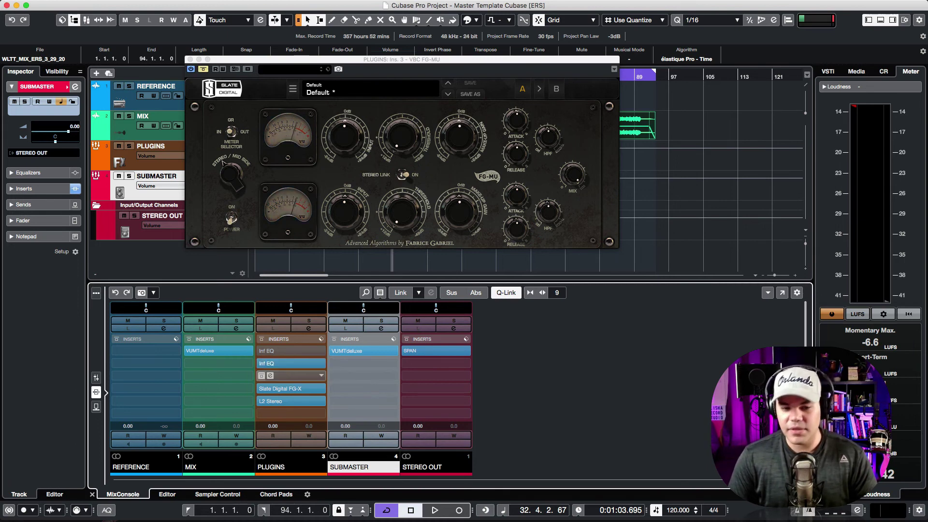
{"action": "left_click", "coordinate": [261, 363]}
{"action": "left_click", "coordinate": [261, 363]}
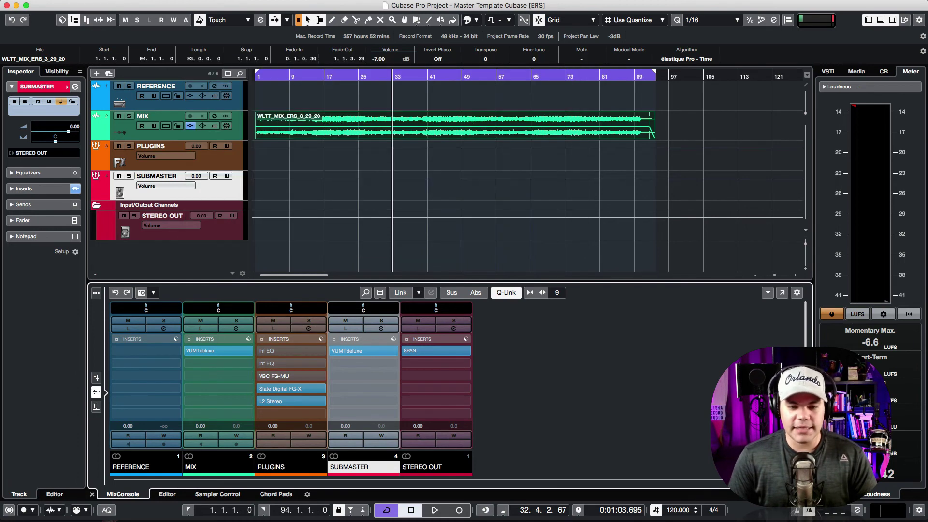
Play the mix from the start and toggle the bypass of the second Inf EQ and VBC FG-MU to compare the sound.
{"action": "key", "text": "space"}
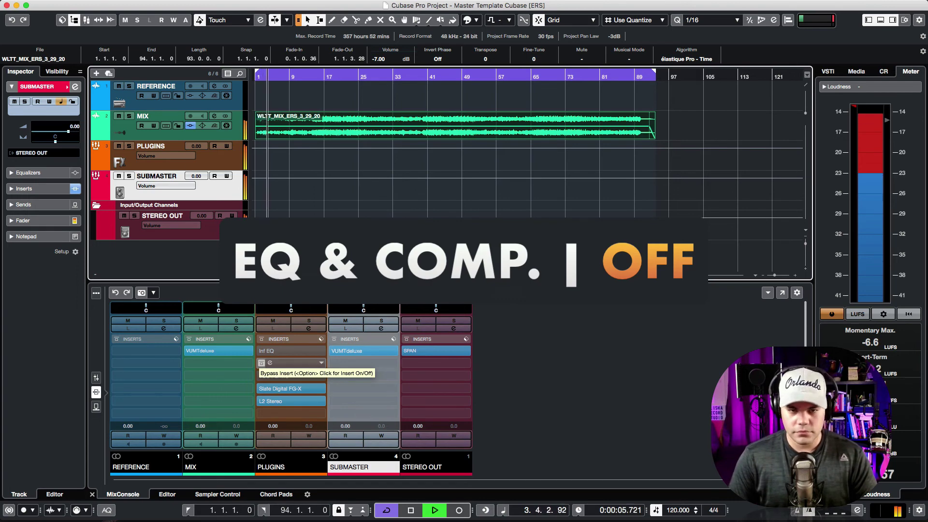
{"action": "left_click", "coordinate": [261, 362]}
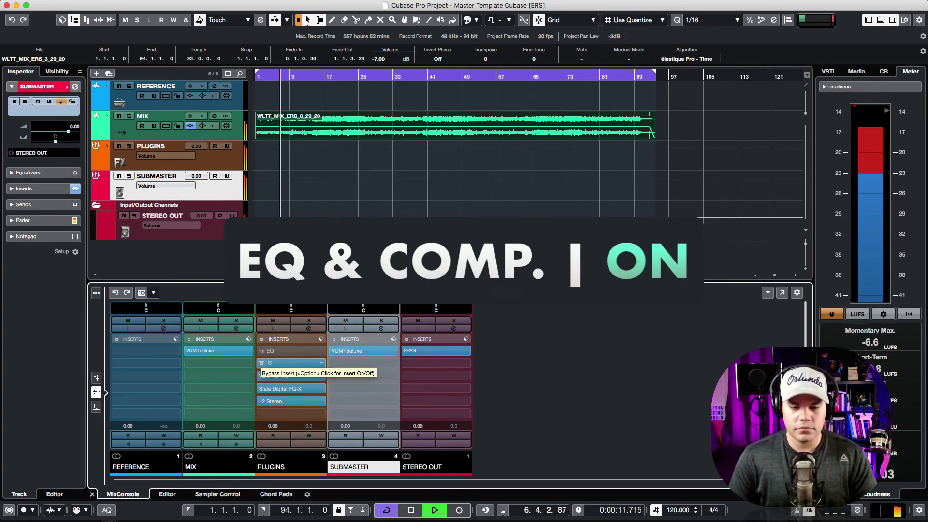
{"action": "left_click", "coordinate": [261, 362]}
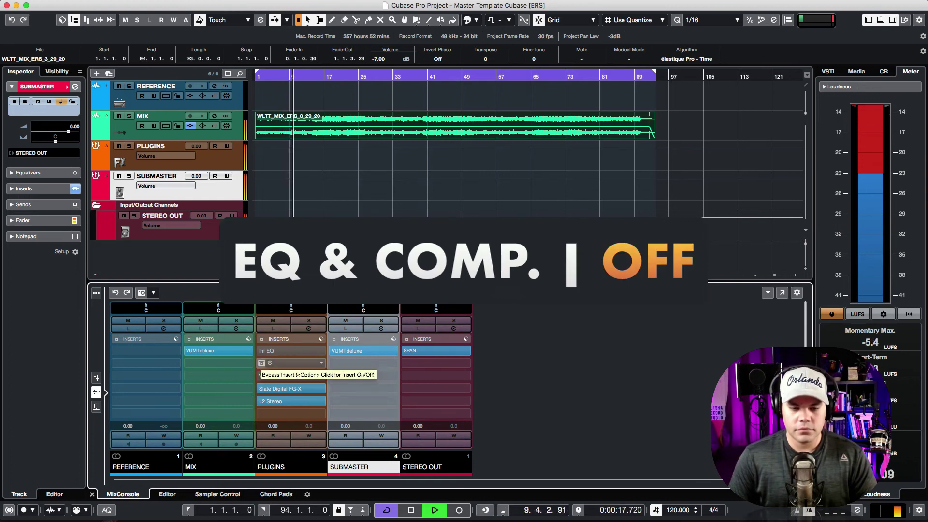
{"action": "left_click", "coordinate": [262, 363]}
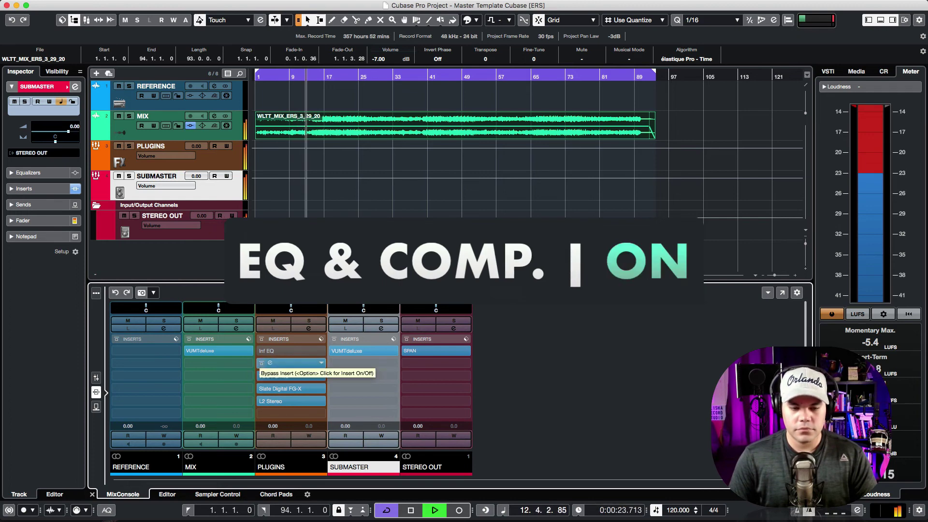
Keep comparing the playing mix with the second Inf EQ and VBC FG-MU bypassed and active, and stop playback with both active.
{"action": "left_click", "coordinate": [261, 375]}
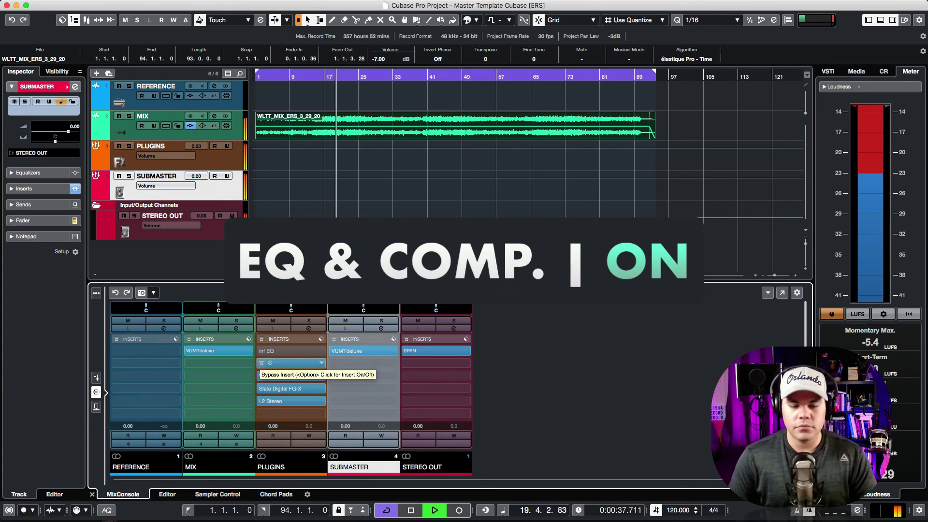
{"action": "left_click", "coordinate": [262, 362]}
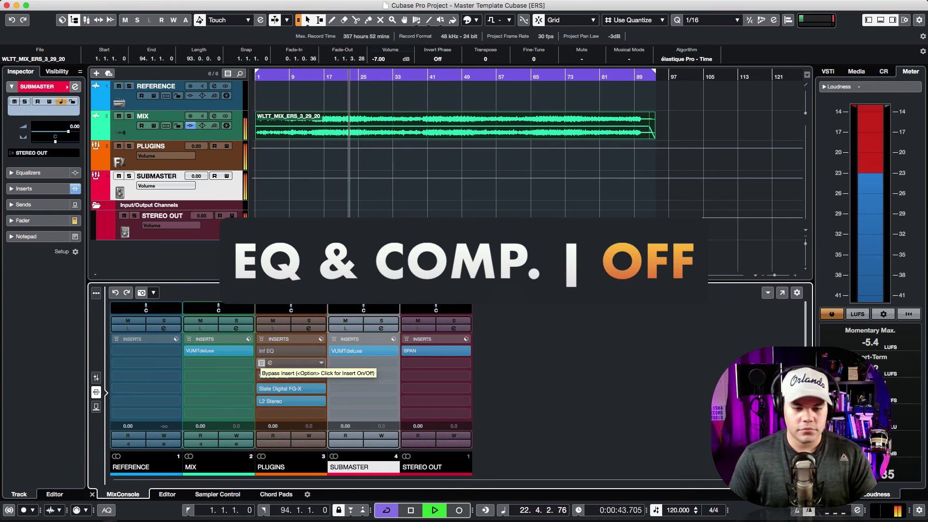
{"action": "left_click", "coordinate": [261, 363]}
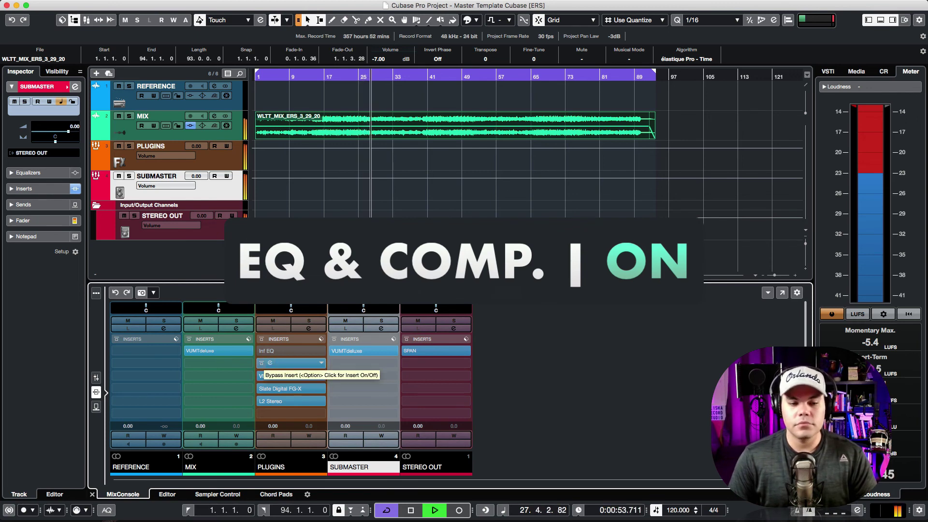
{"action": "key", "text": "space"}
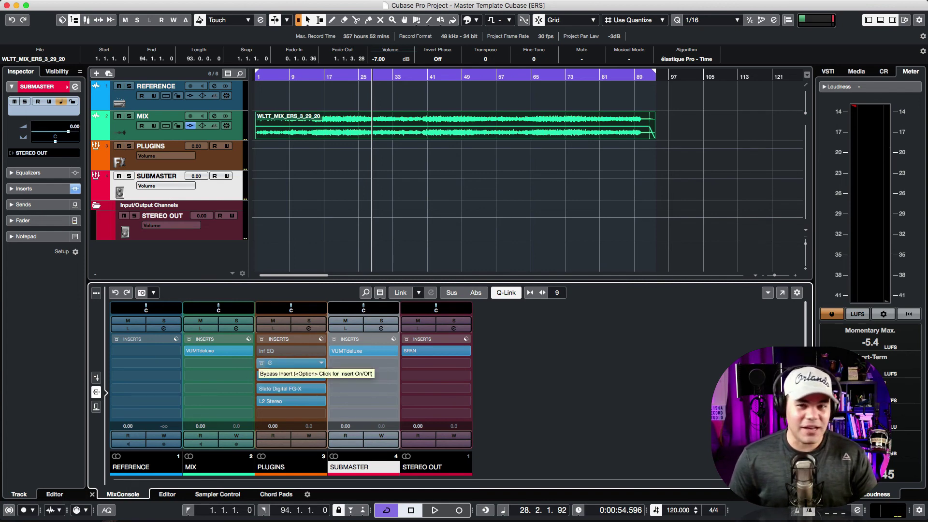
Play the mix with the VBC FG-MU window open, toggle only the compressor's bypass to compare the sound, and stop playback.
{"action": "left_click_drag", "start_coordinate": [280, 351], "coordinate": [280, 363]}
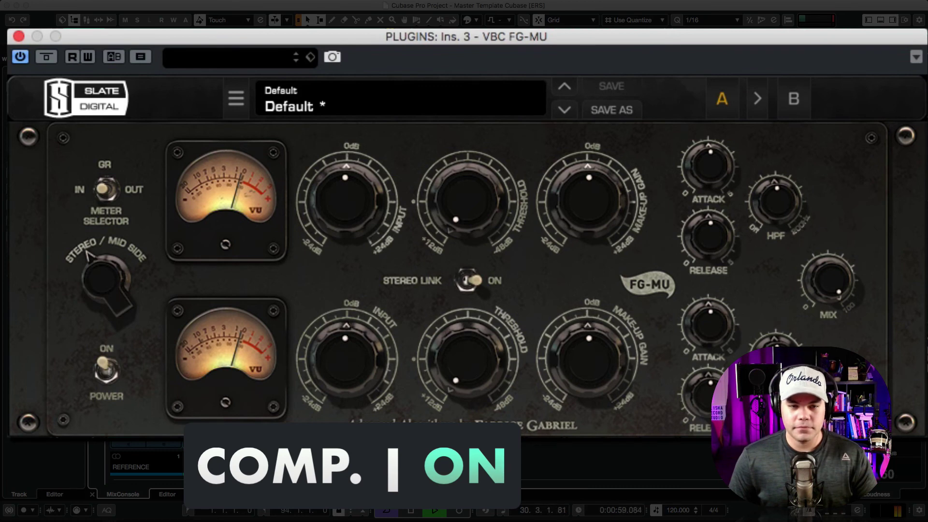
{"action": "key", "text": "b"}
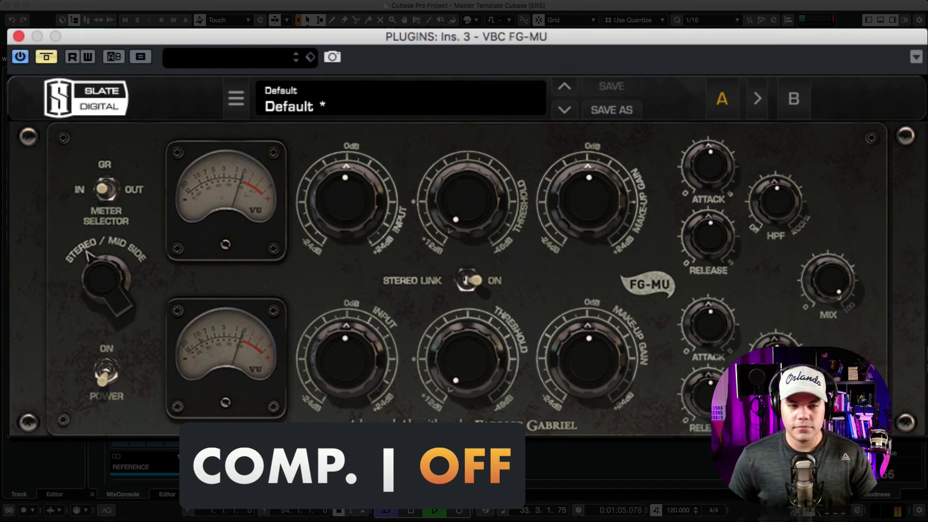
{"action": "key", "text": "b"}
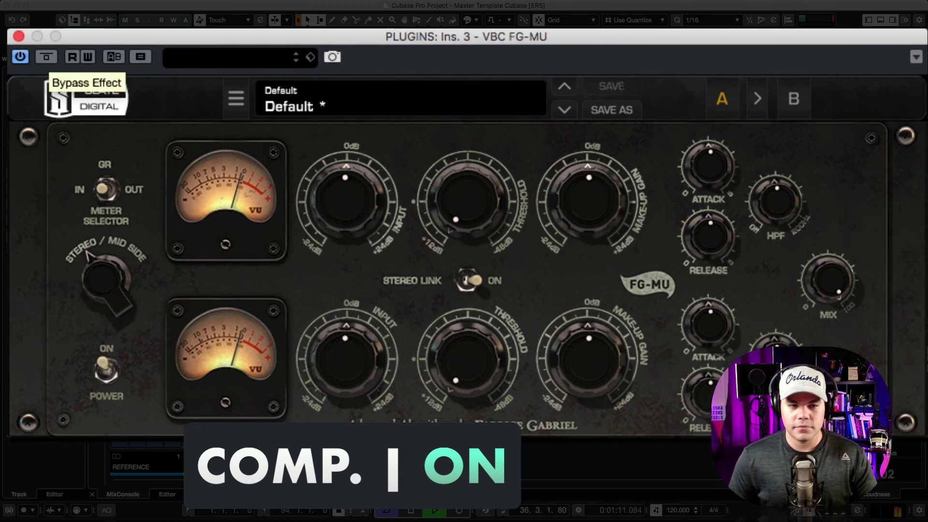
{"action": "left_click", "coordinate": [47, 57]}
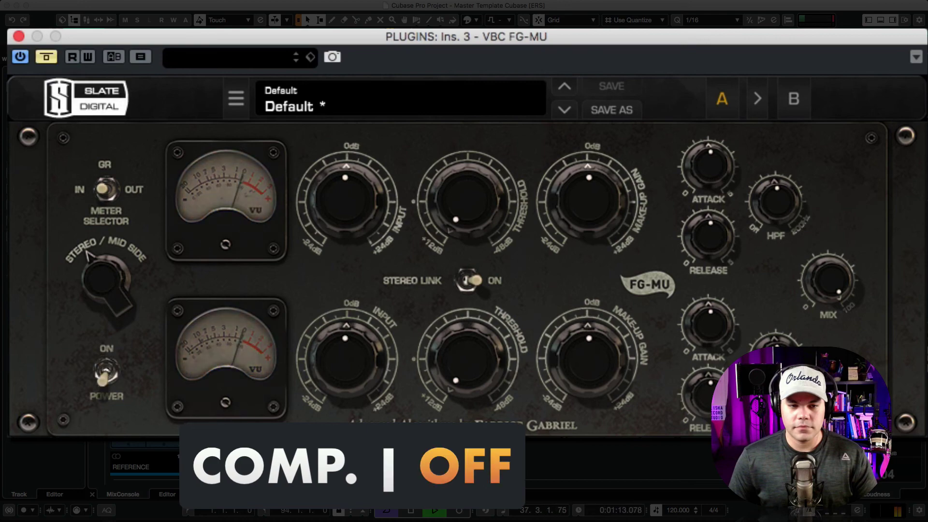
{"action": "key", "text": "b"}
{"action": "key", "text": "space"}
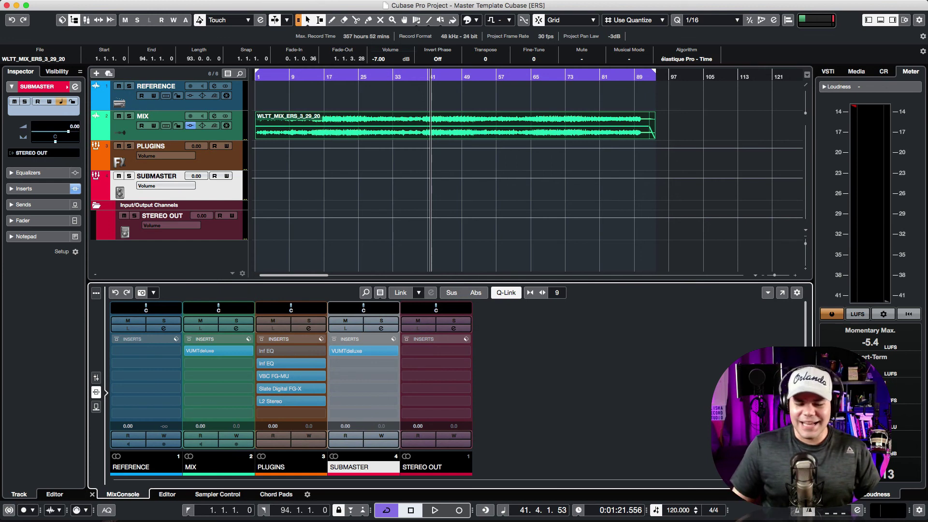
Open the VUMTdeluxe meters of the MIX and SUBMASTER channels side by side.
{"action": "double_click", "coordinate": [218, 350]}
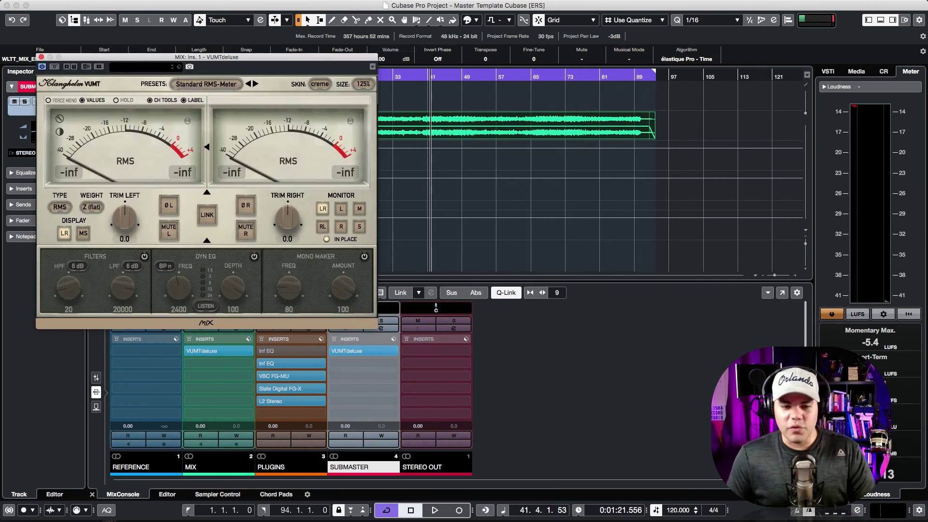
{"action": "double_click", "coordinate": [364, 350]}
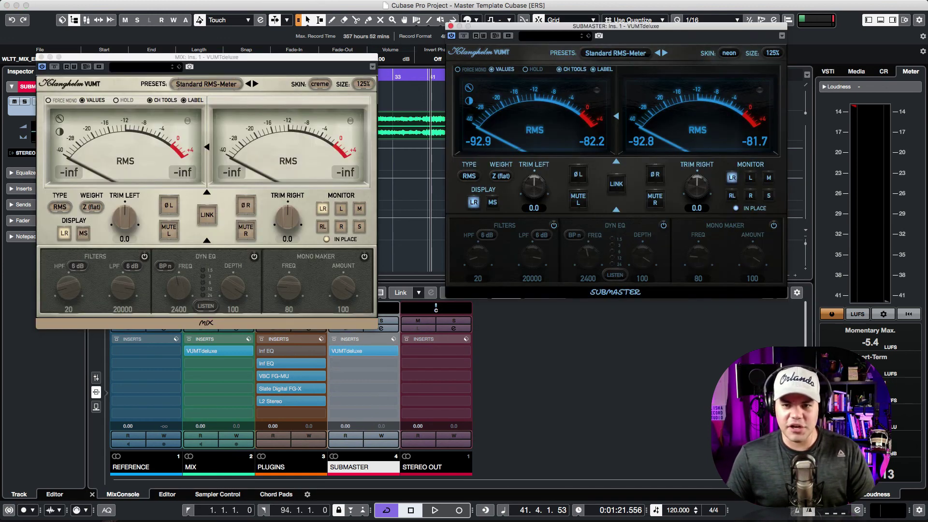